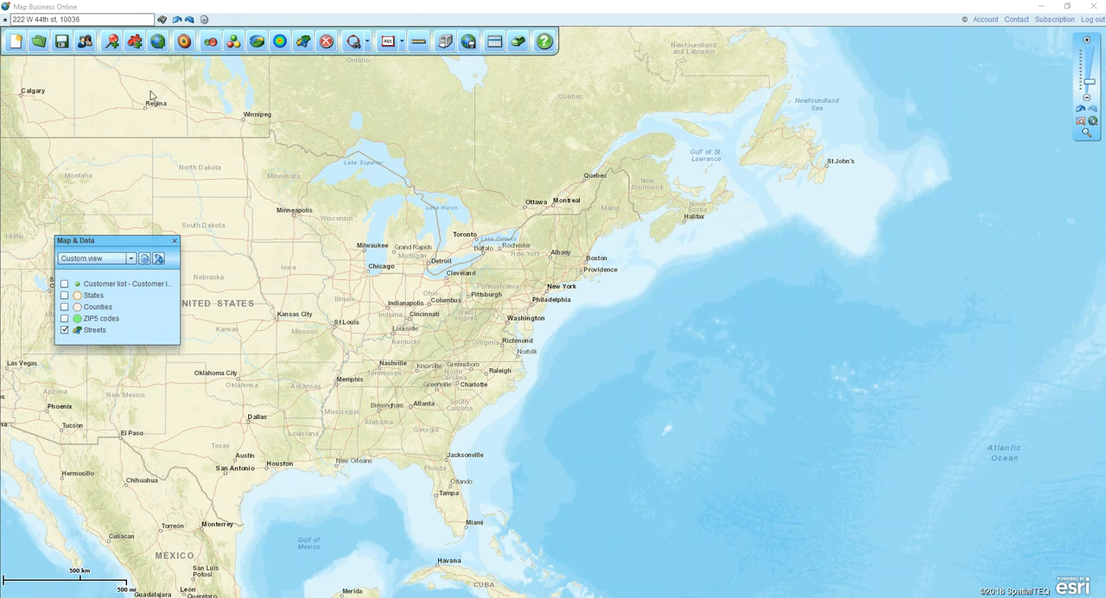
- Add the Census tracts layer to the map
left_click(158, 44)
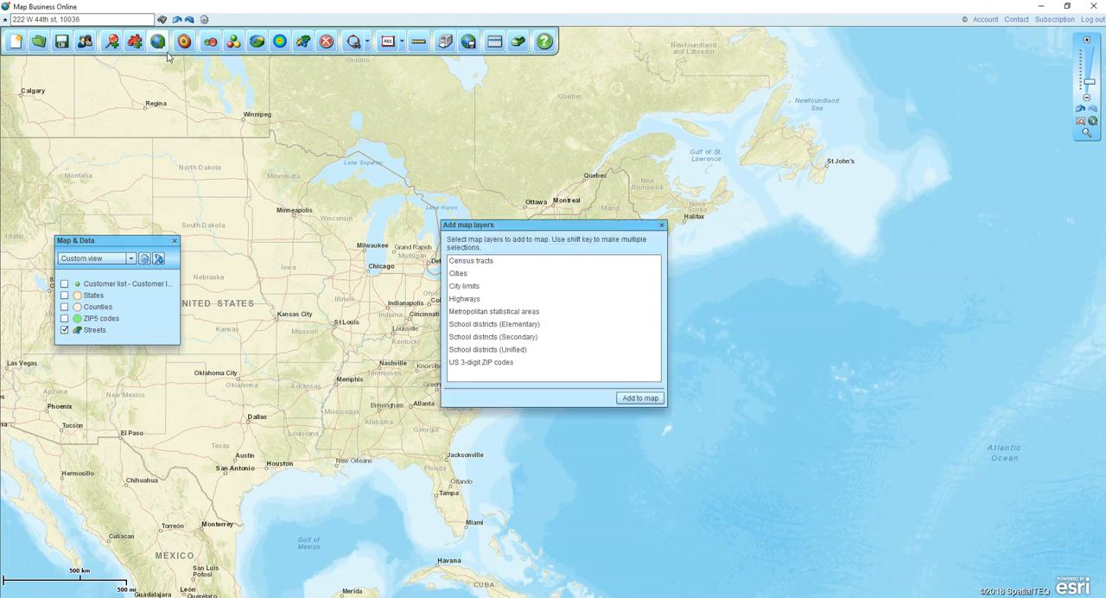
left_click(471, 264)
left_click(623, 396)
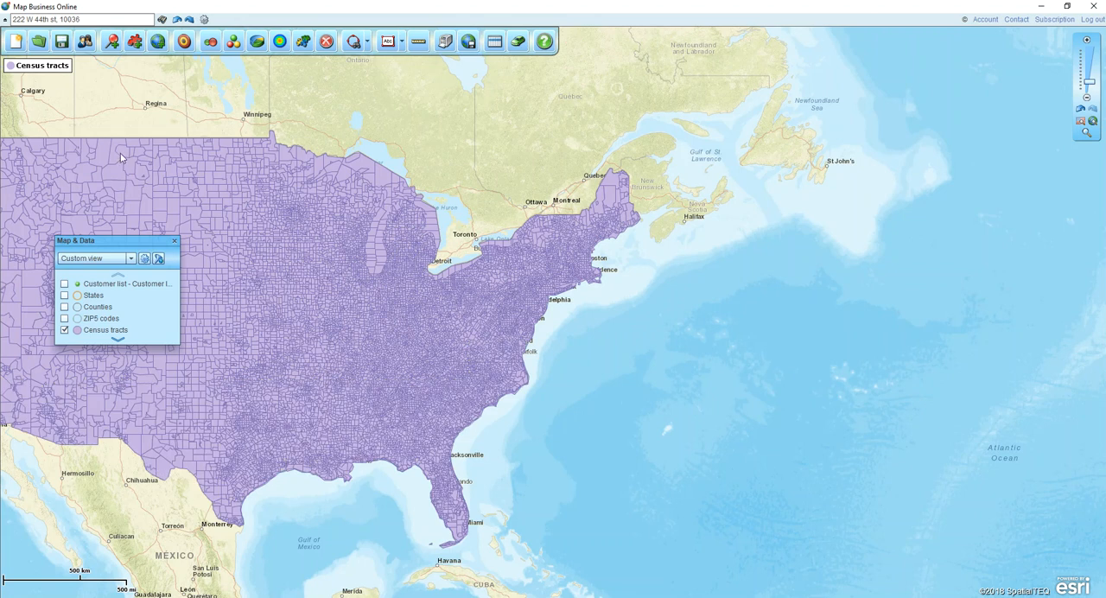
- Locate the entered street address on the map and add a 15-minute drive time polygon around it
left_click(86, 19)
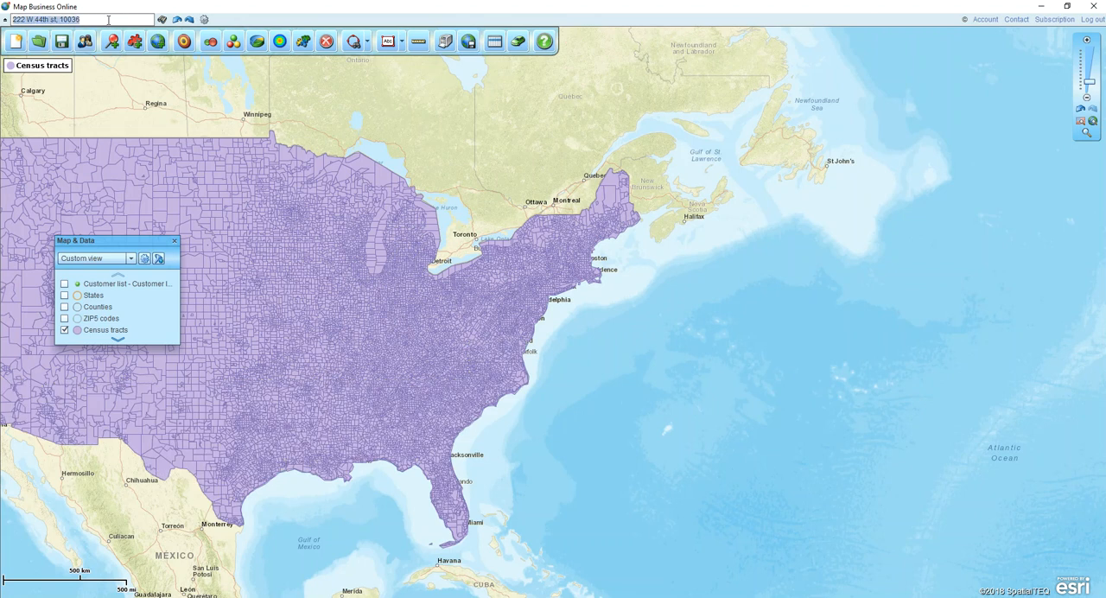
left_click(163, 21)
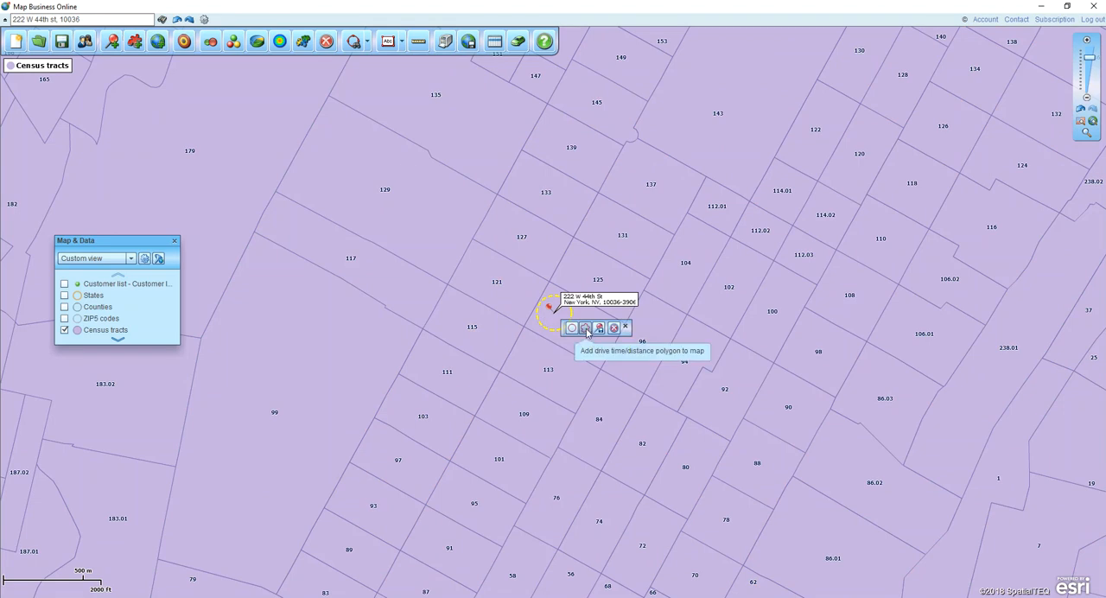
left_click(587, 329)
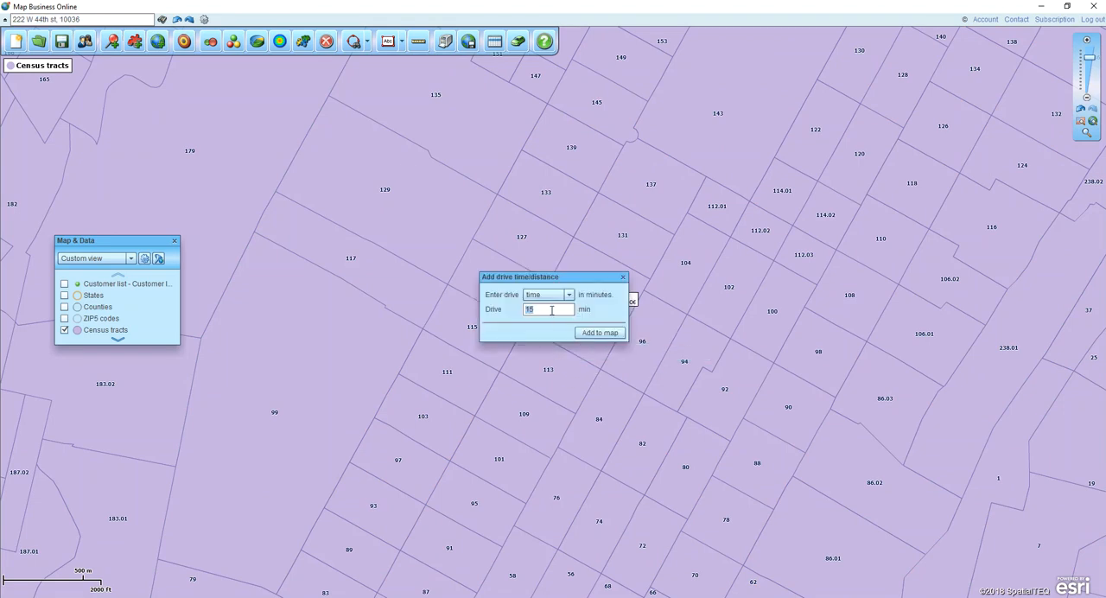
left_click(615, 337)
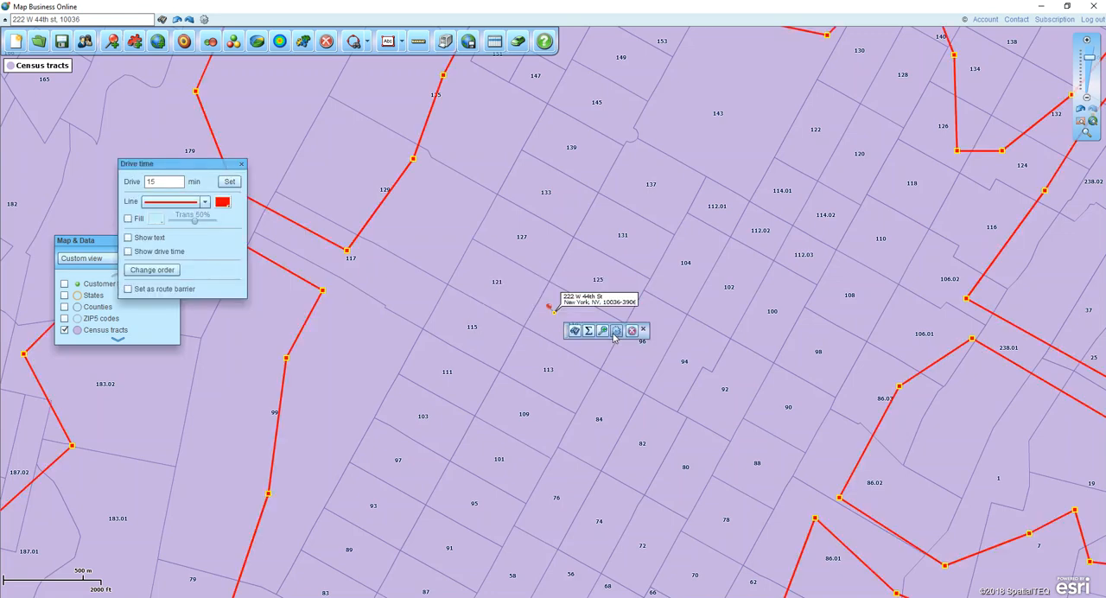
- Search the Census tracts layer within the drive time polygon and create a new territory named "Ter 1" from the results
mouse_move(1082, 62)
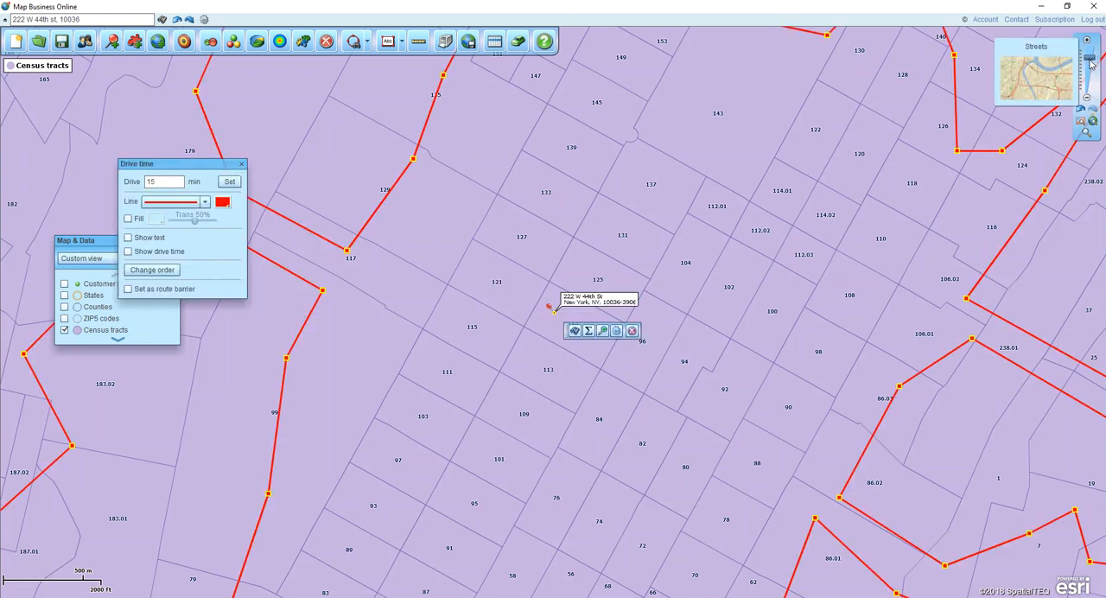
left_click(1090, 65)
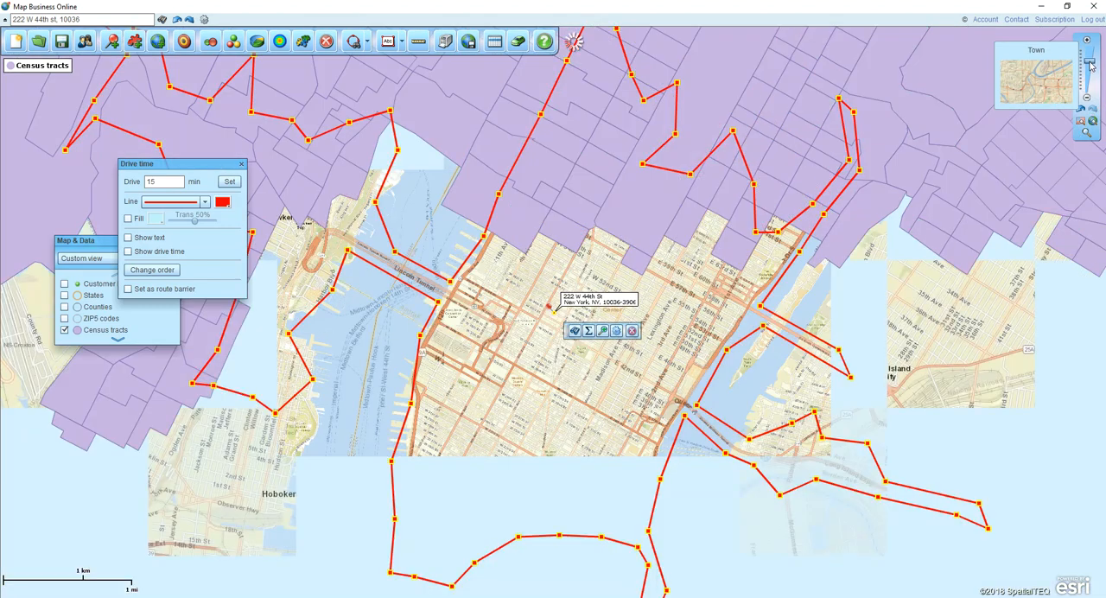
left_click(1087, 99)
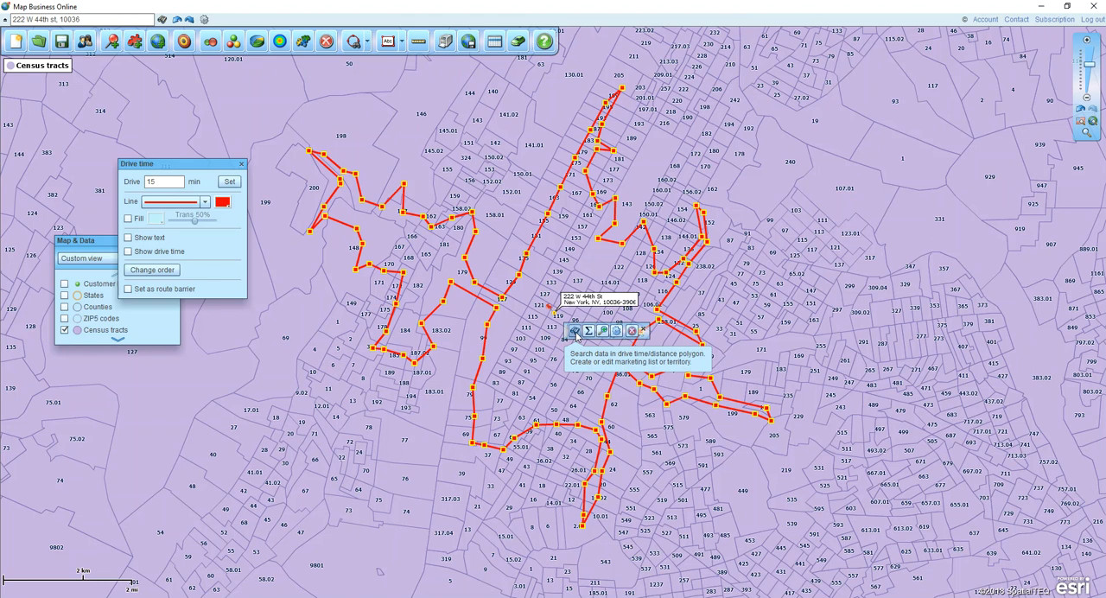
left_click(576, 332)
left_click(465, 258)
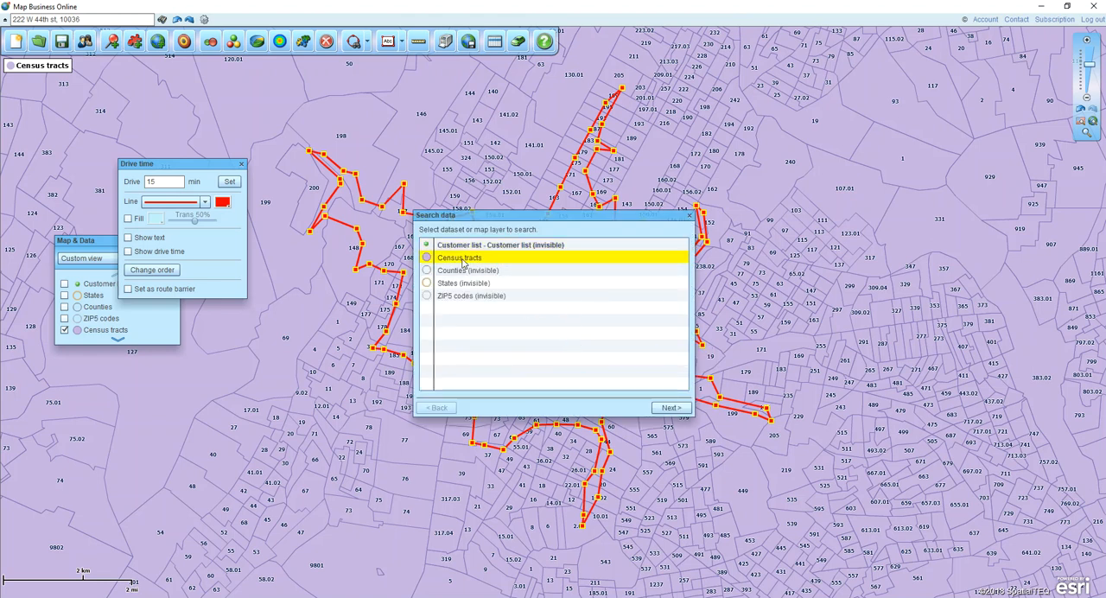
left_click(671, 408)
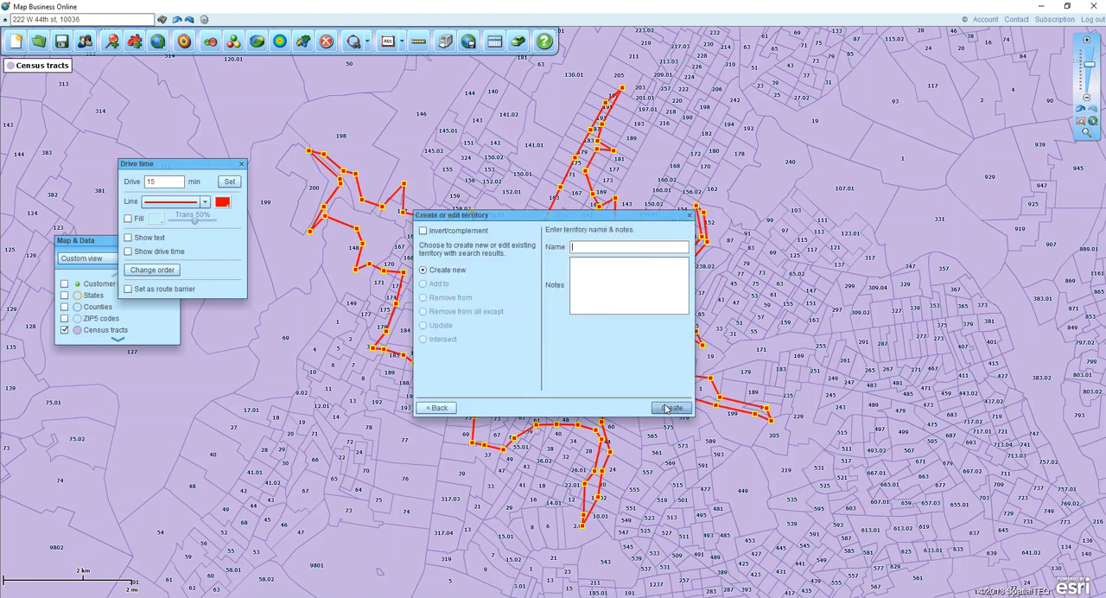
type("Ter 1")
left_click(675, 408)
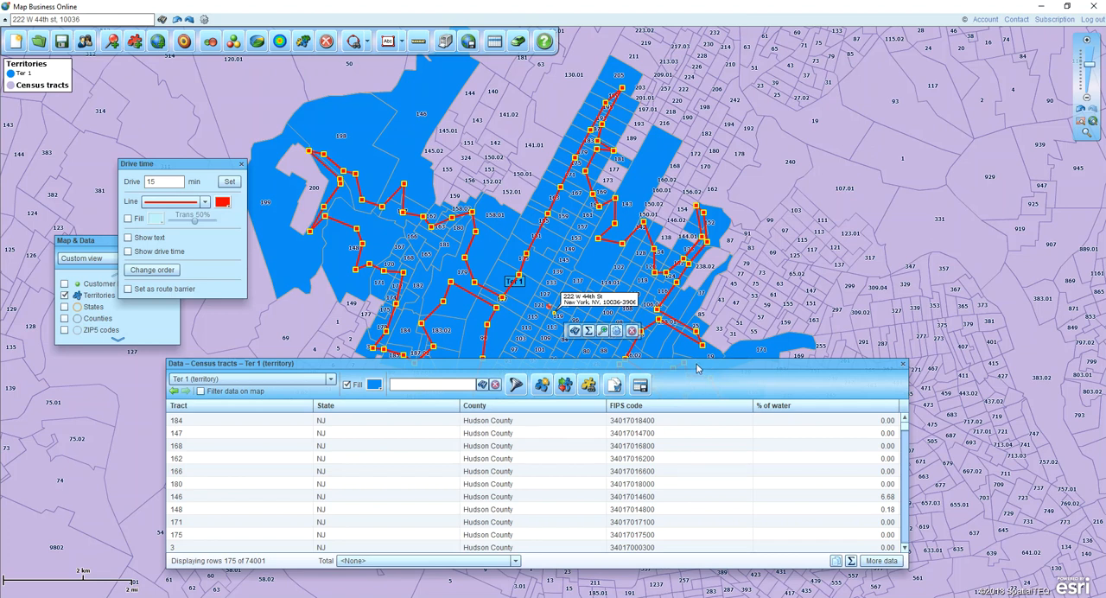
- Add the demographic columns Population (2017), Population (2017): Male and Population (2017): Female to the columns shown for the territory's data
left_click_drag(697, 369, 702, 354)
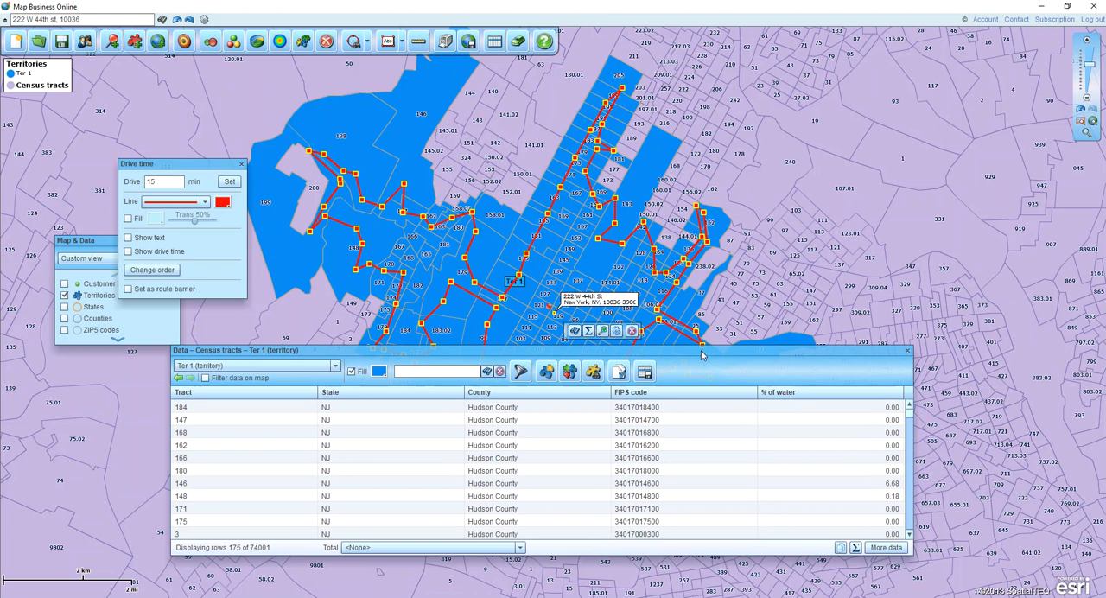
left_click(886, 550)
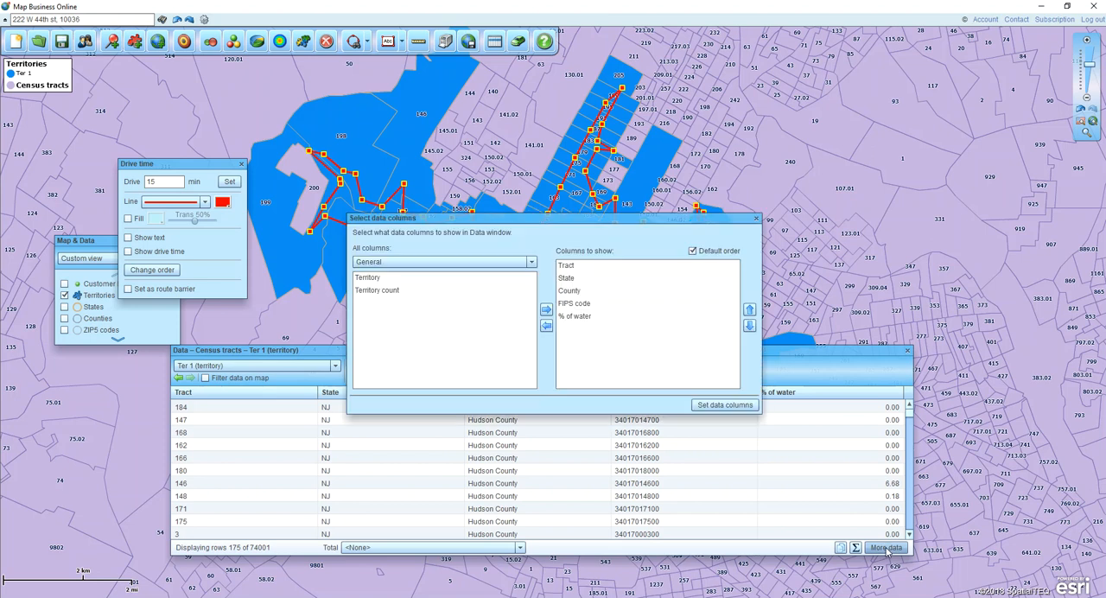
left_click(491, 265)
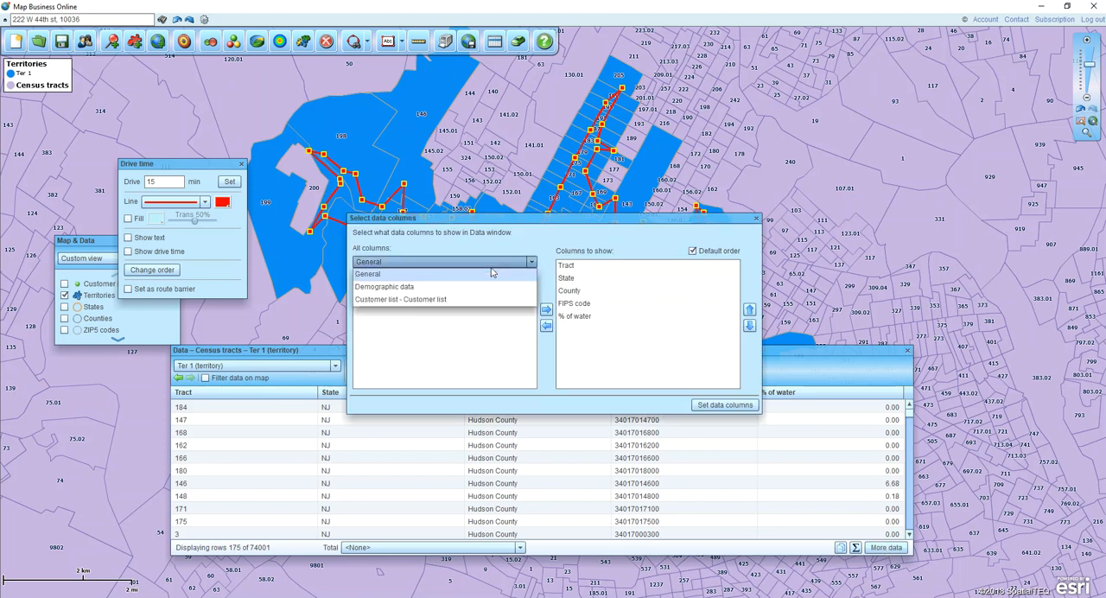
left_click(406, 288)
left_click(400, 281)
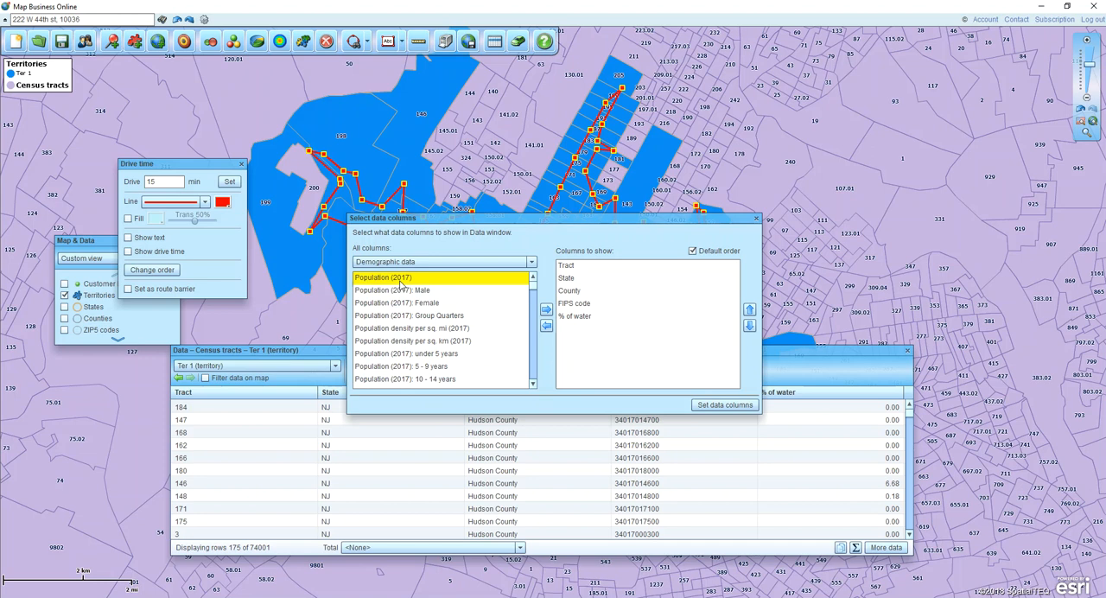
key("shift+Down")
key("shift+Down")
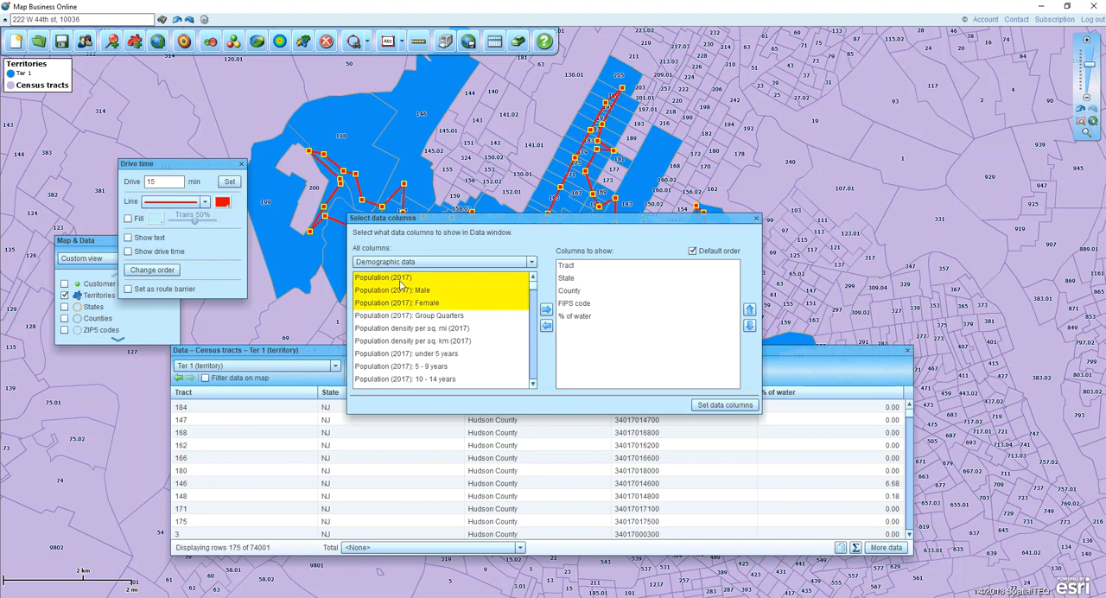
left_click(546, 309)
- Move the three population columns up to directly follow Tract, apply the column setup and close the data table
left_click(749, 309)
left_click(748, 310)
left_click(749, 310)
left_click(748, 310)
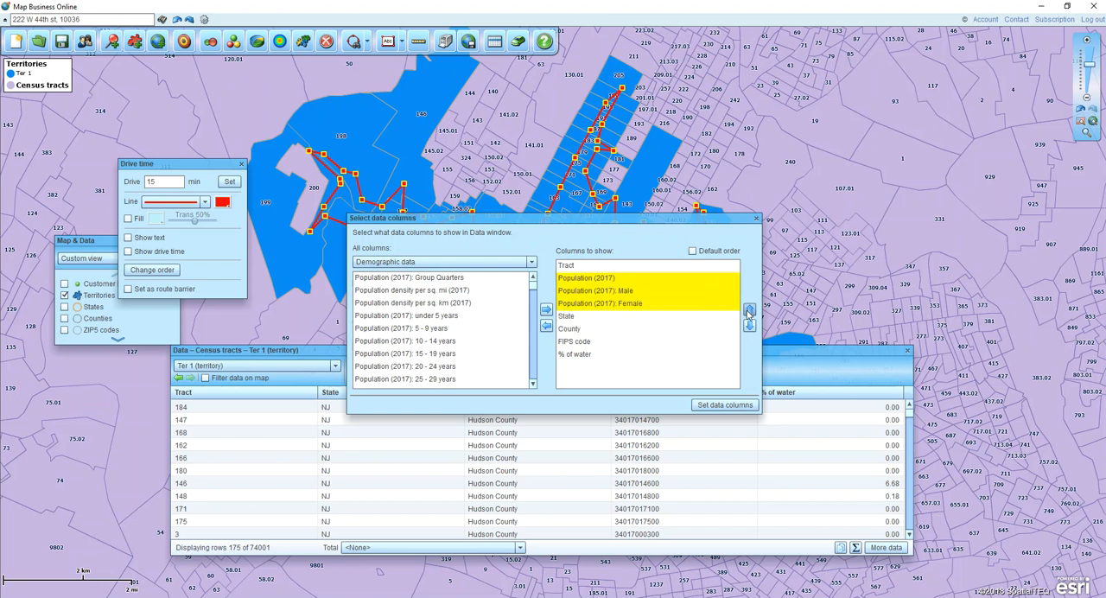
left_click(724, 407)
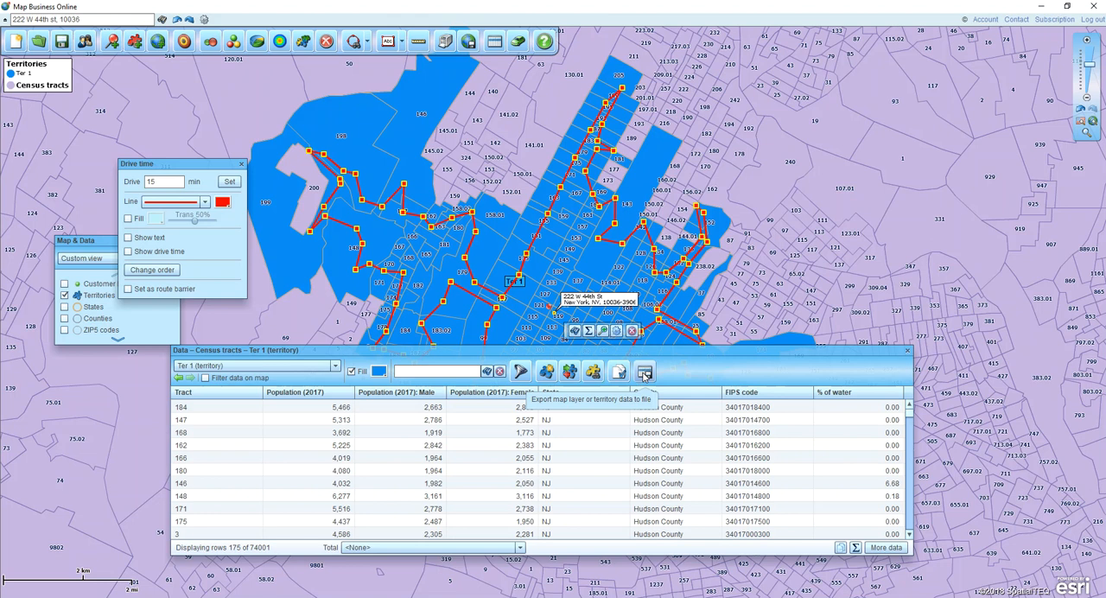
left_click(907, 351)
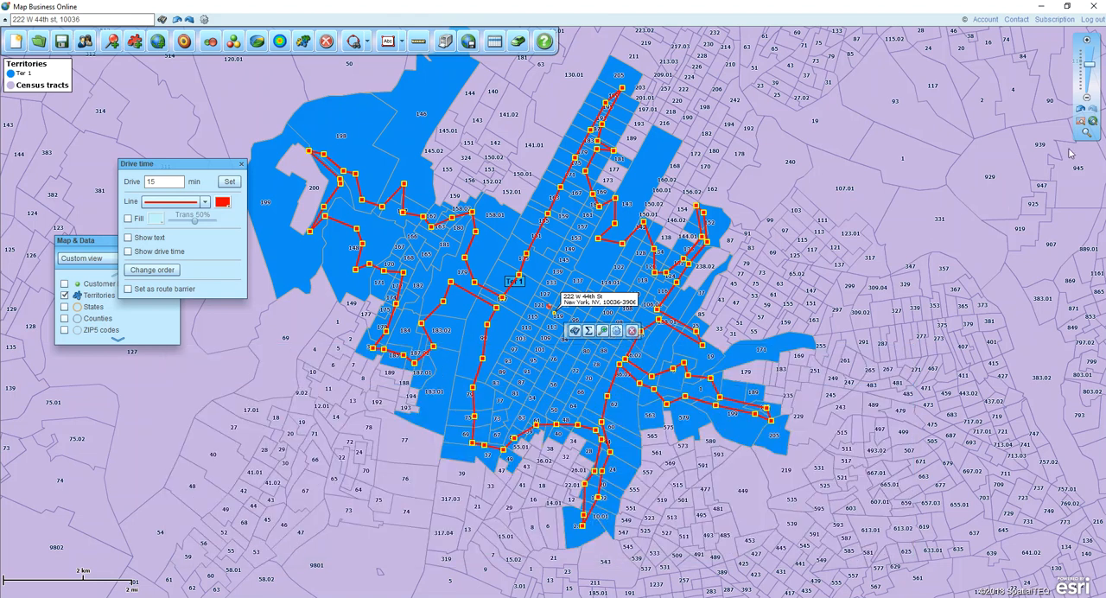
- Close the drive time settings, hide the Census tracts and Territories layers, and show the Customer list dataset on the map
left_click_drag(1087, 99, 1090, 73)
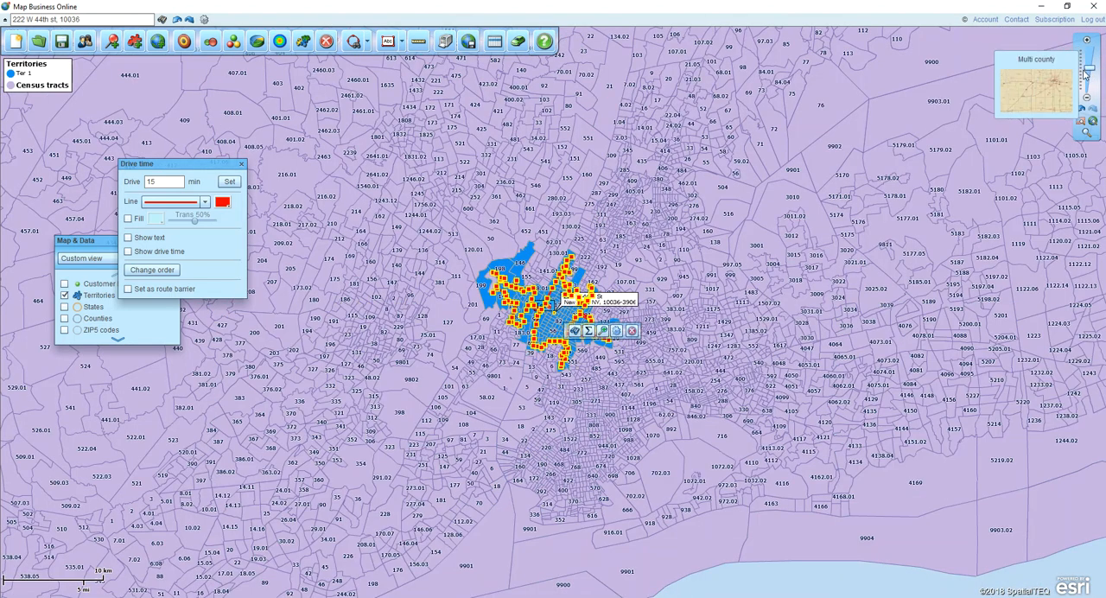
left_click(1084, 124)
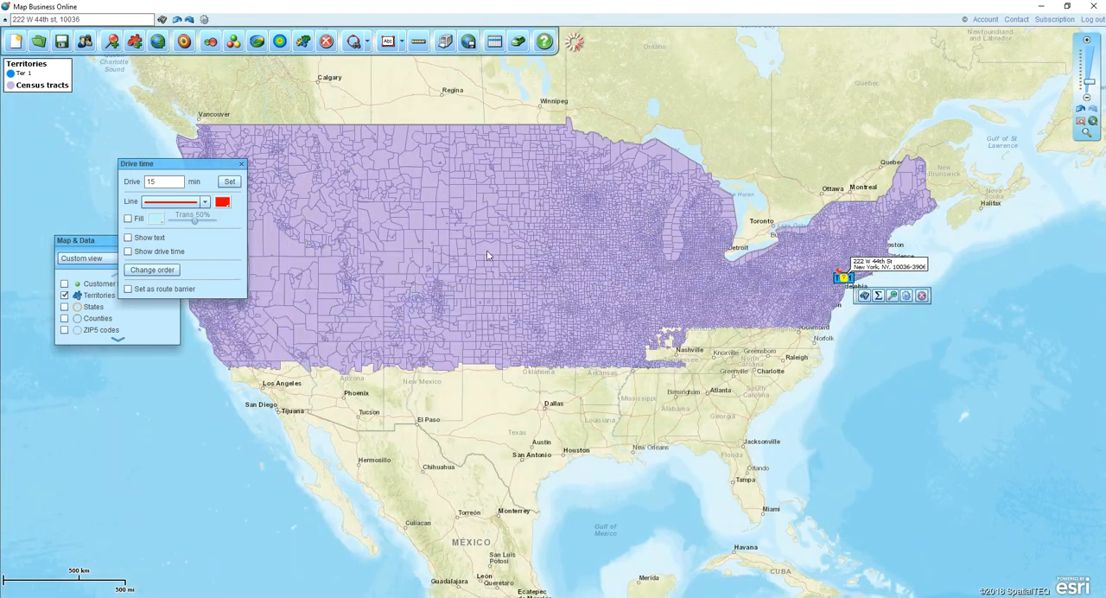
left_click(241, 163)
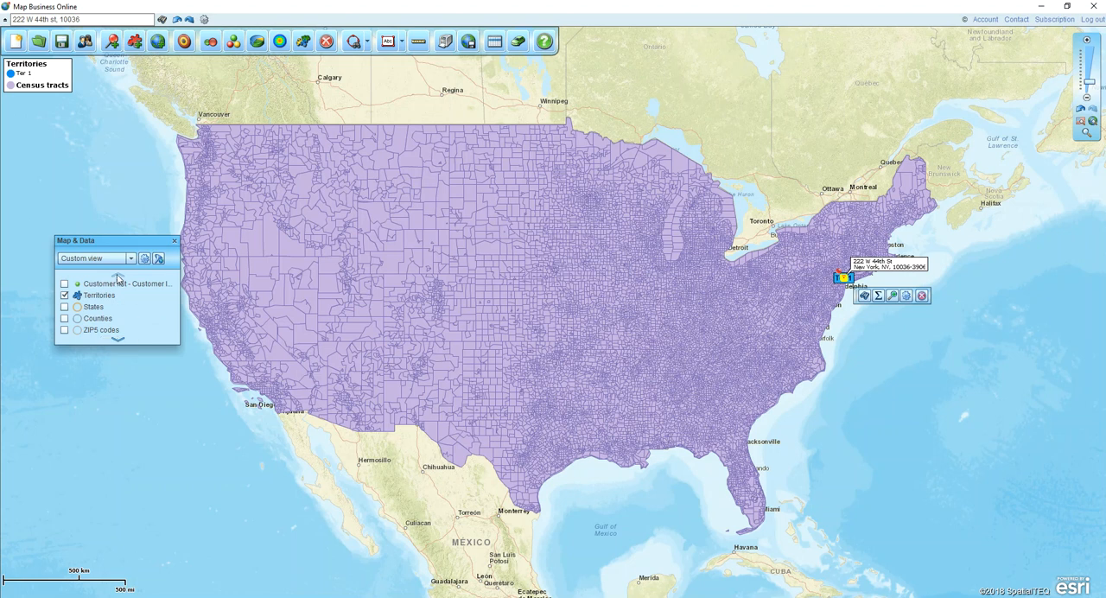
left_click_drag(175, 344, 175, 411)
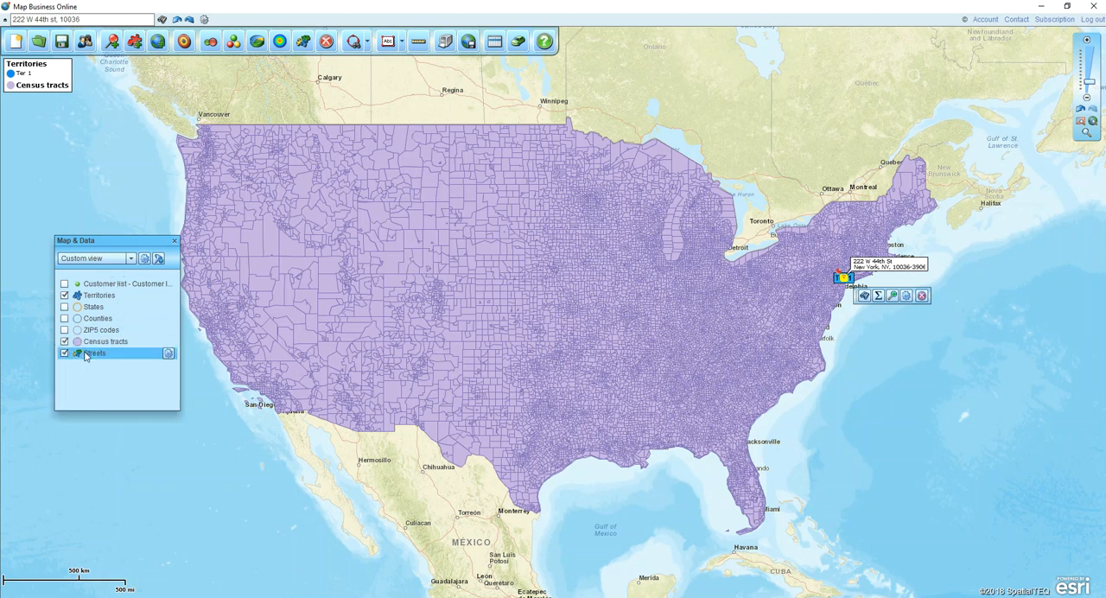
left_click(65, 342)
left_click(65, 295)
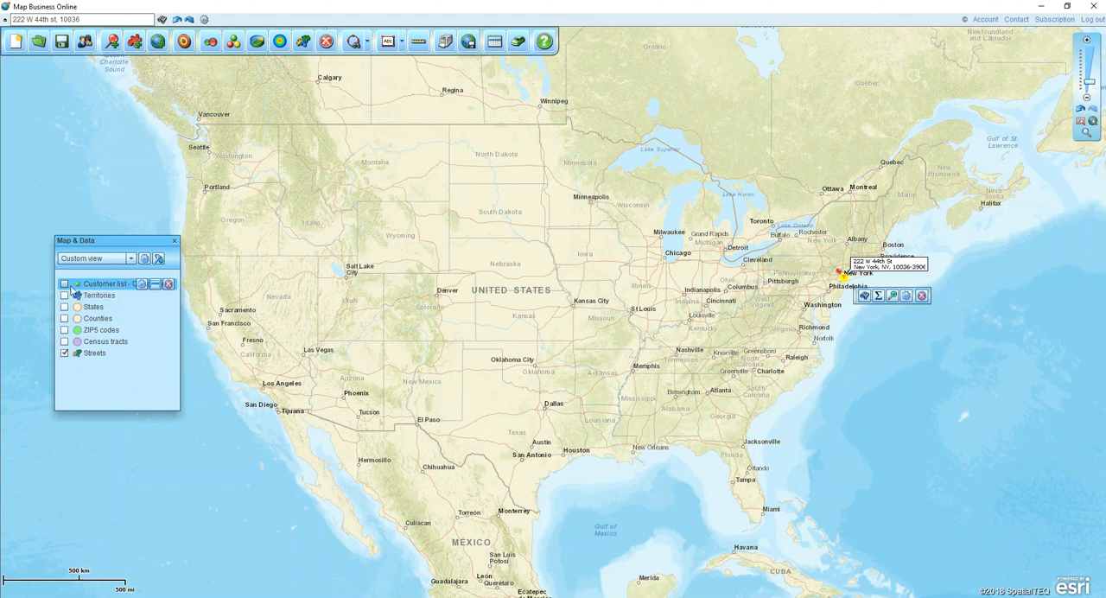
left_click(64, 284)
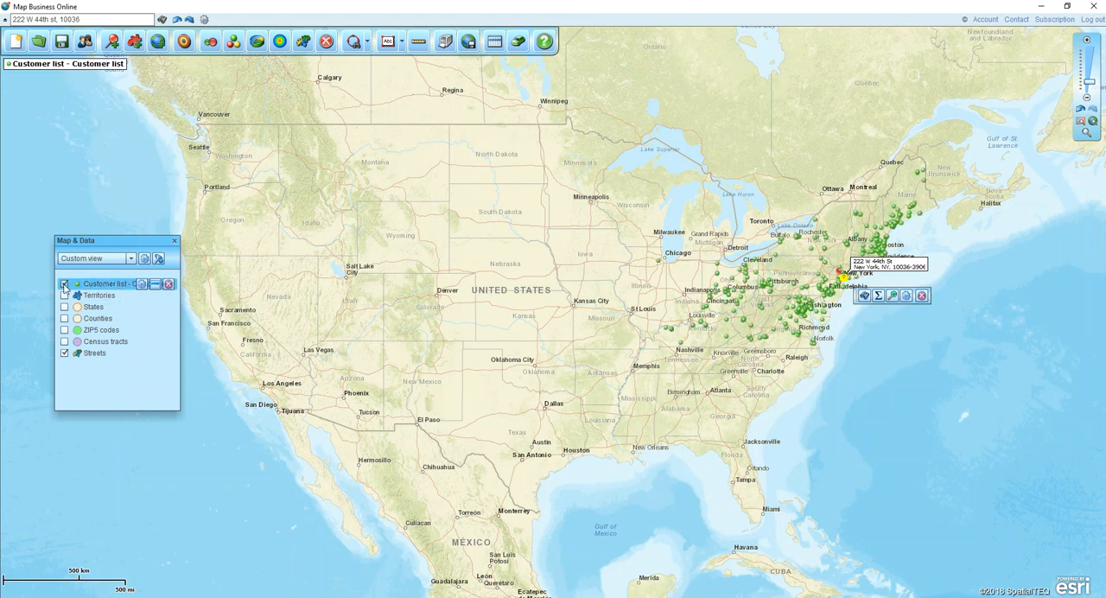
- Set the Customer list symbols to 30% size and blue from the dataset's data table, and close the table
left_click(494, 45)
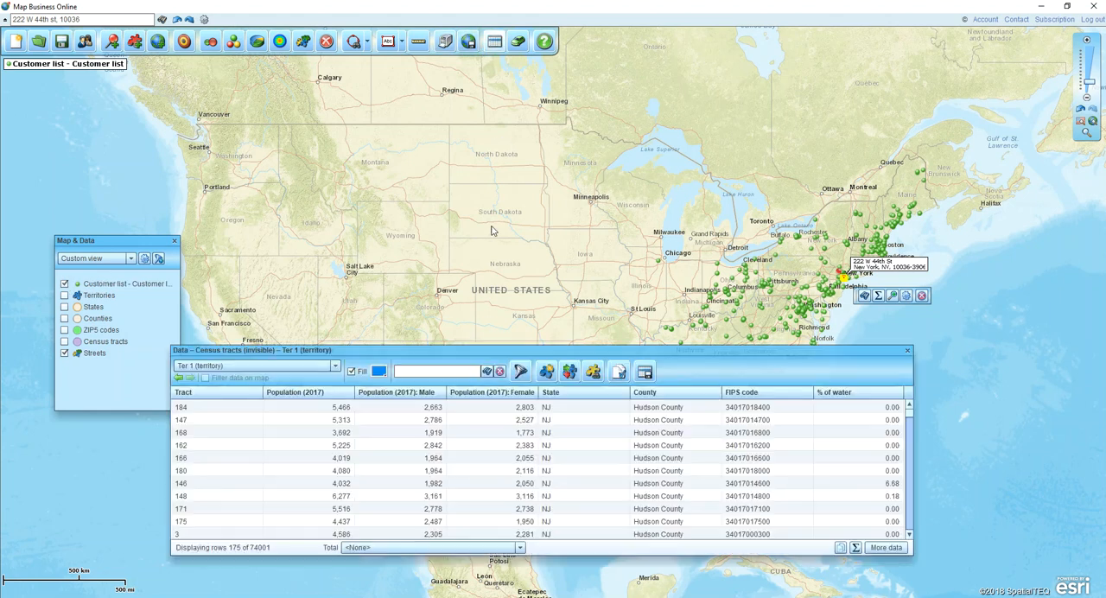
left_click(337, 367)
left_click(253, 378)
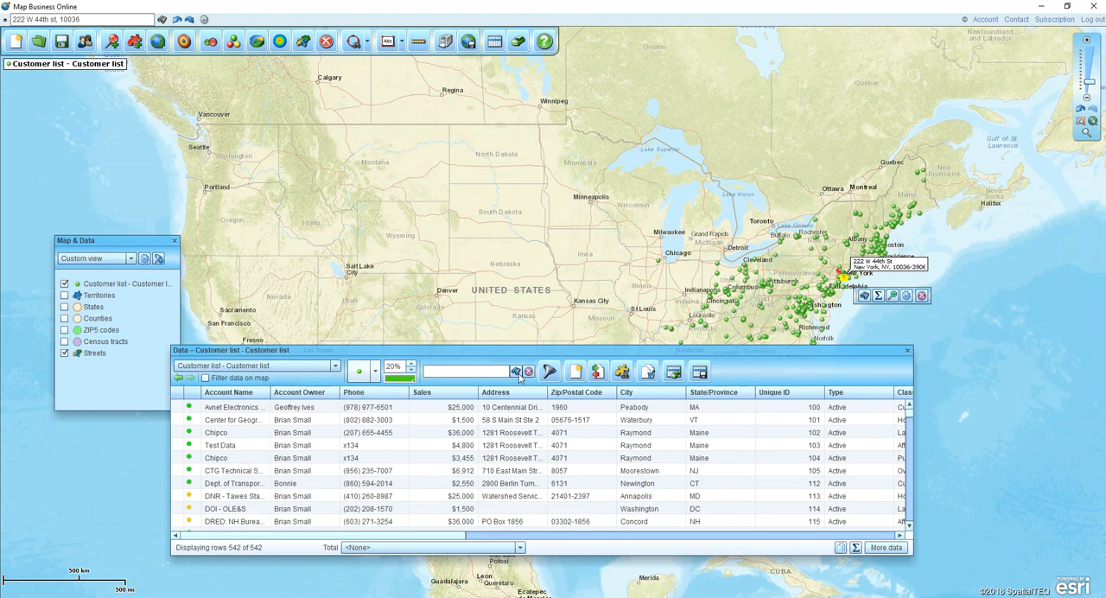
left_click(411, 363)
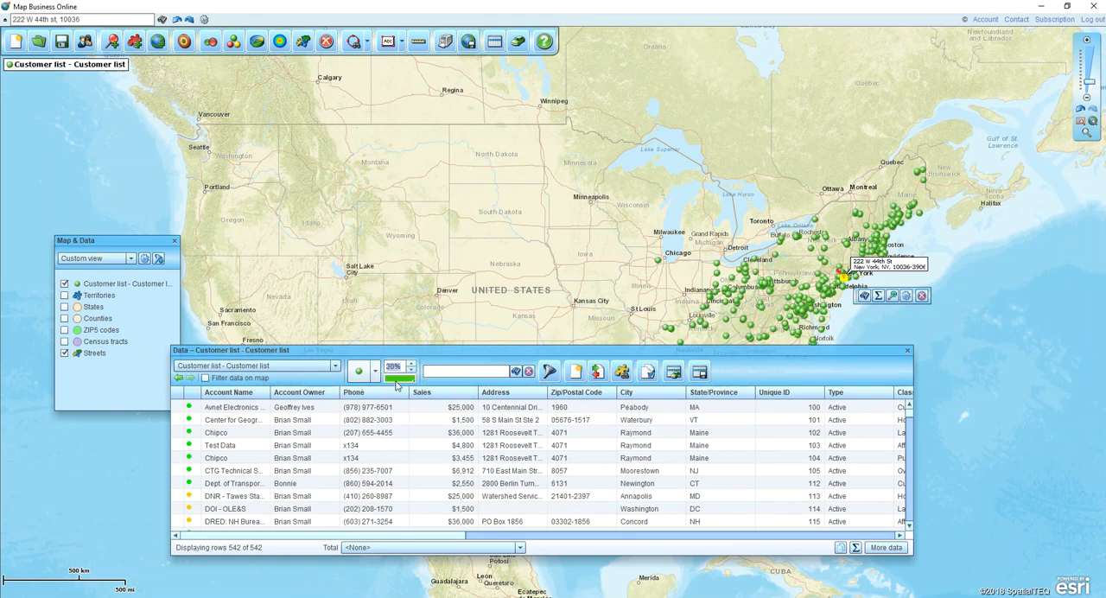
left_click(399, 378)
left_click(406, 442)
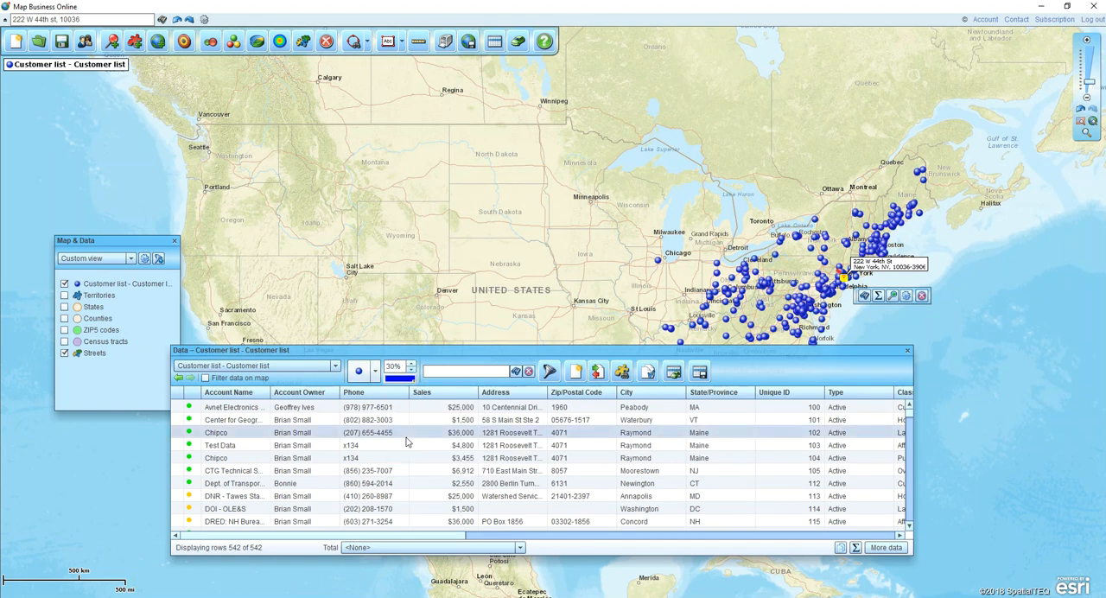
left_click(909, 351)
- Start a market analysis that summarizes demographic data for multiple locations
left_click_drag(983, 346, 760, 382)
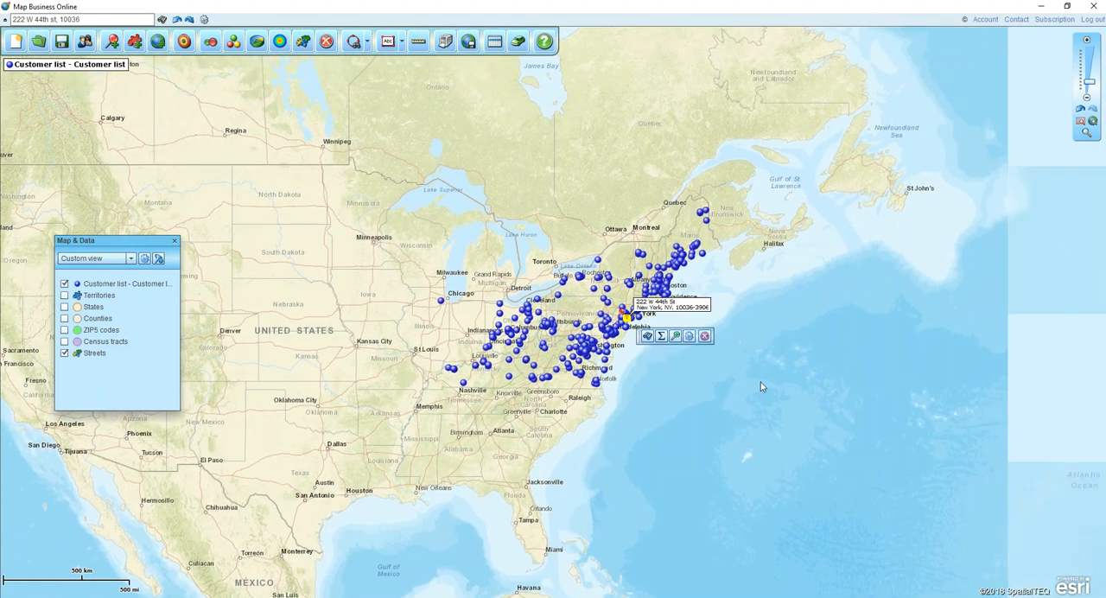
key("ctrl")
key("ctrl")
left_click(185, 41)
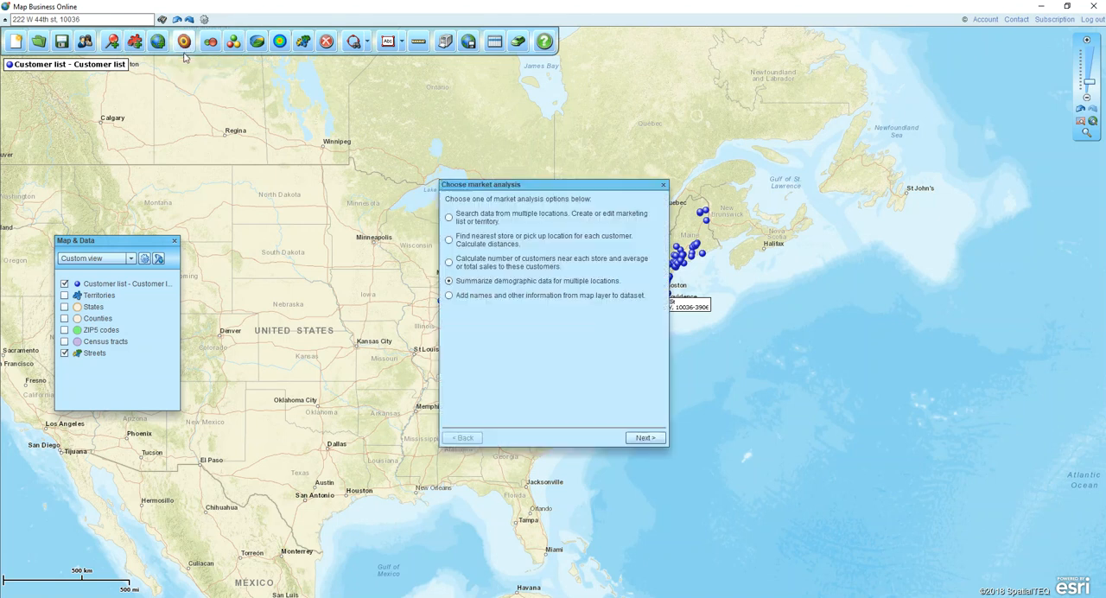
key("ctrl")
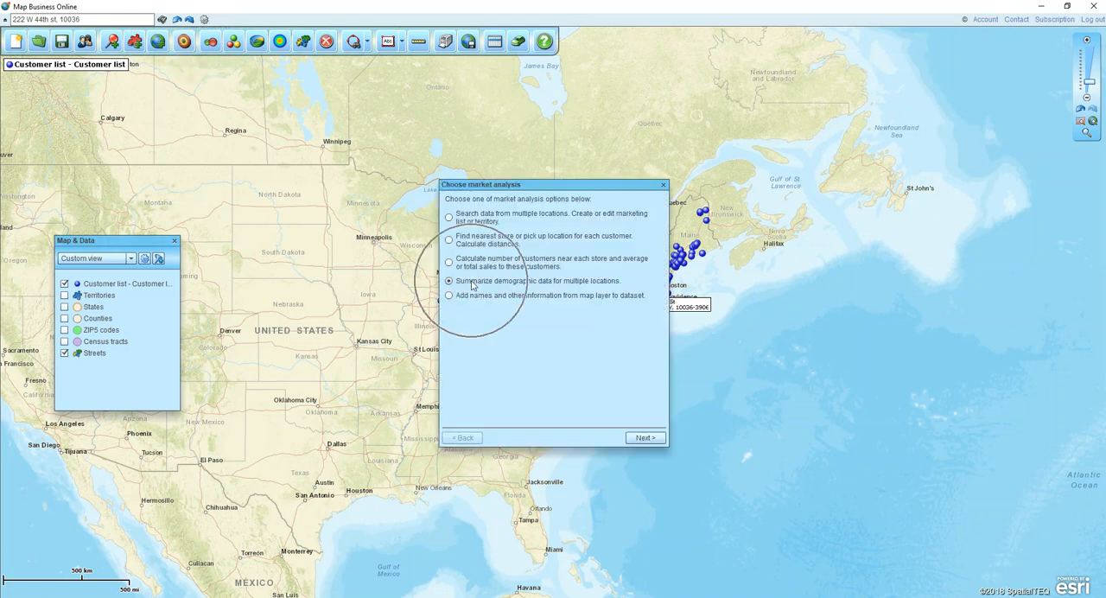
left_click(642, 437)
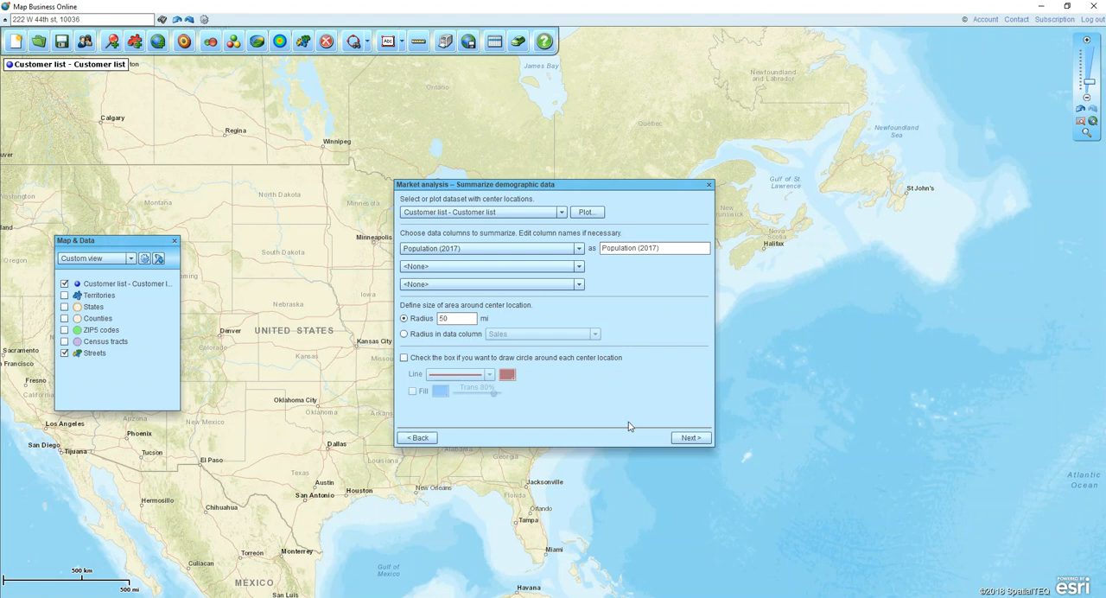
- Summarize Population (2017) within a 2 mi radius of each Customer list location and finish the analysis
left_click(560, 213)
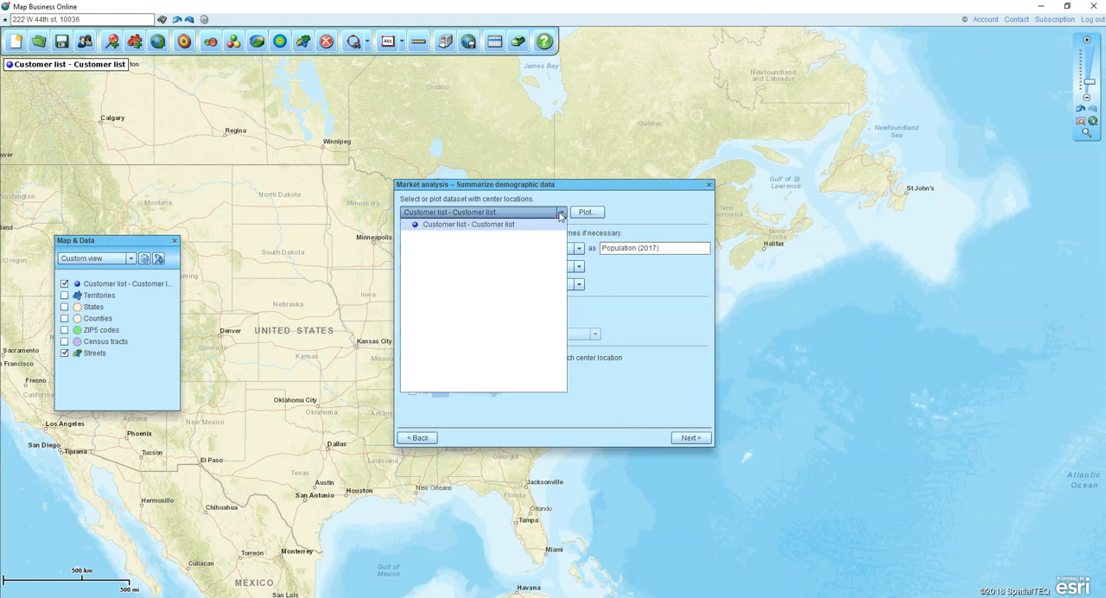
left_click(560, 215)
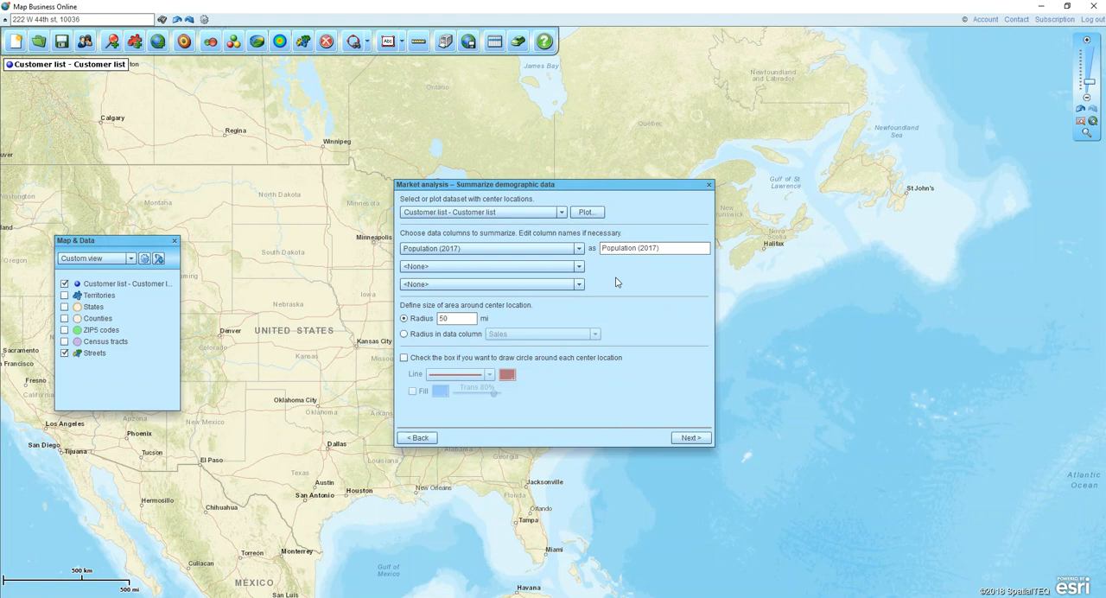
left_click(579, 249)
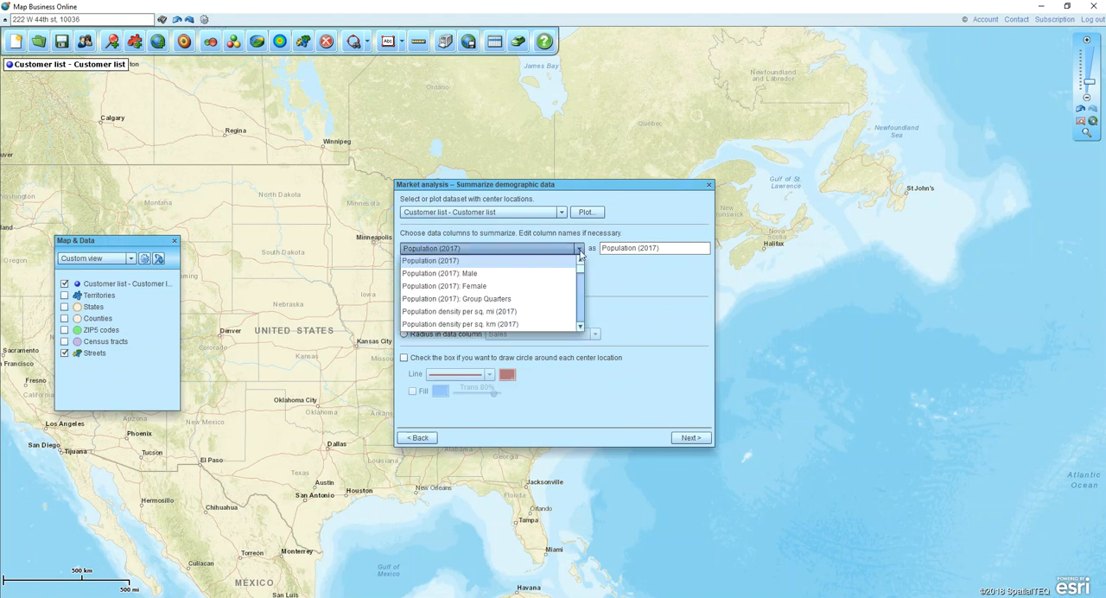
left_click(628, 261)
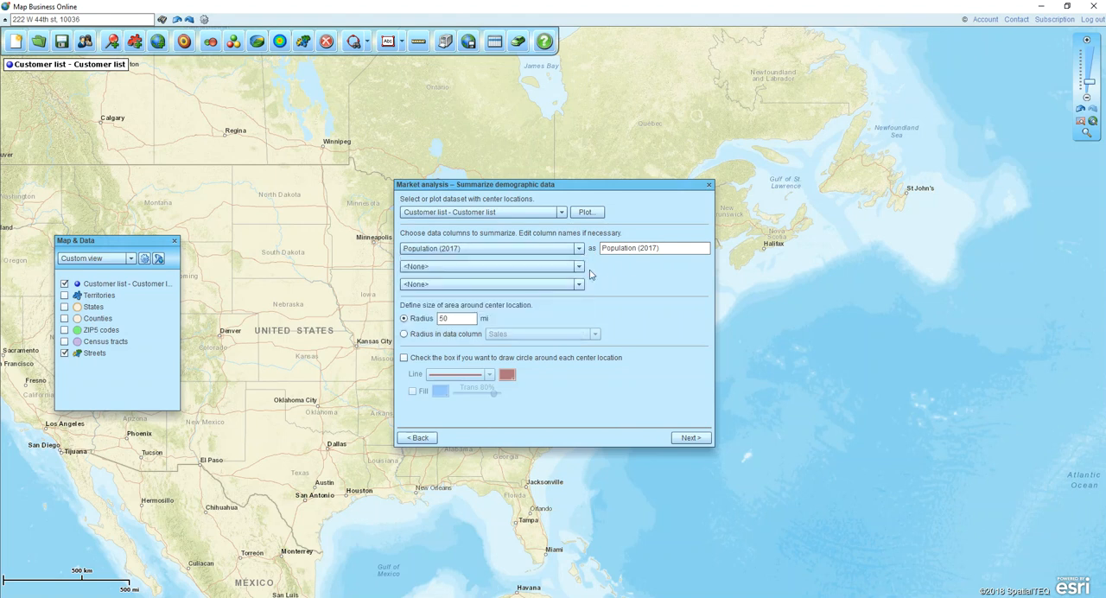
left_click(541, 269)
left_click_drag(429, 320, 402, 324)
left_click(692, 438)
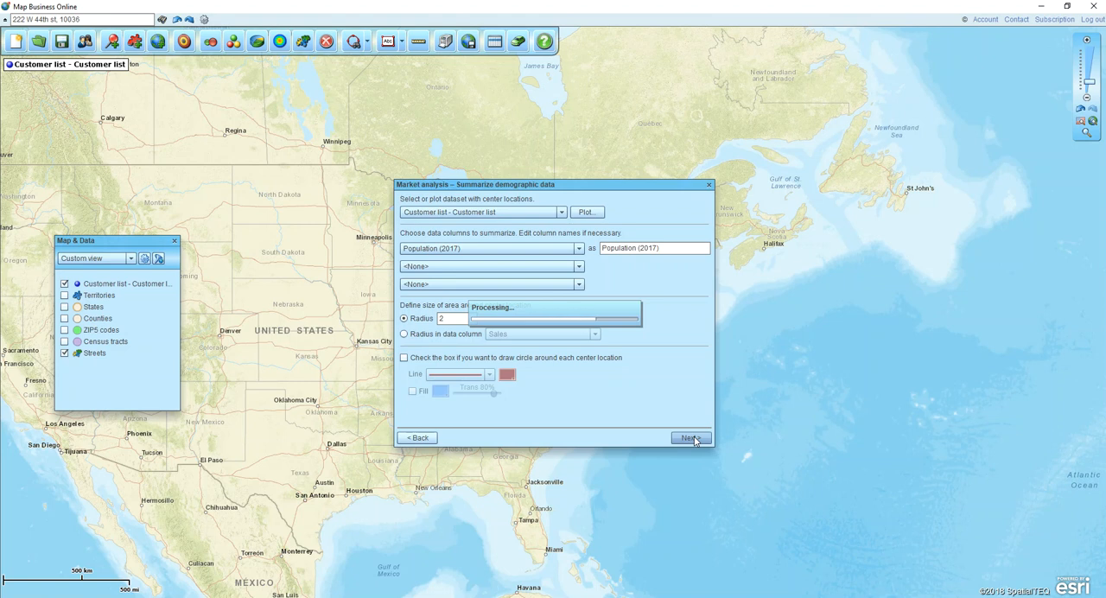
left_click(644, 438)
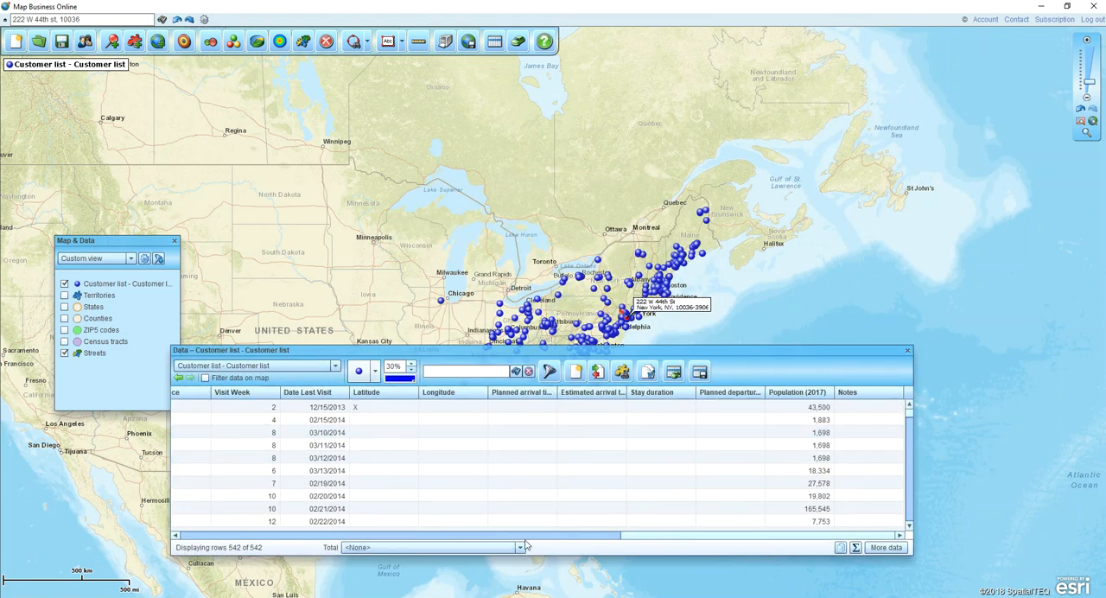
- Remove the columns from Country through Planned departure time from the columns shown for the Customer list data
left_click(376, 536)
mouse_move(376, 540)
left_mouse_down()
mouse_move(205, 525)
mouse_move(376, 533)
left_mouse_up()
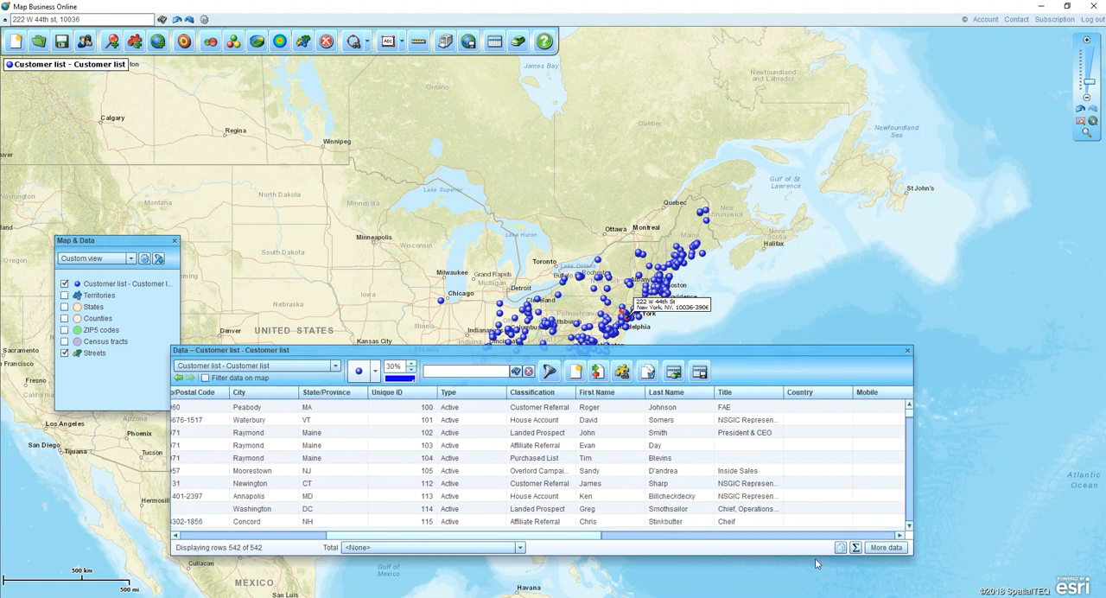
left_click(883, 548)
left_click_drag(736, 290, 737, 385)
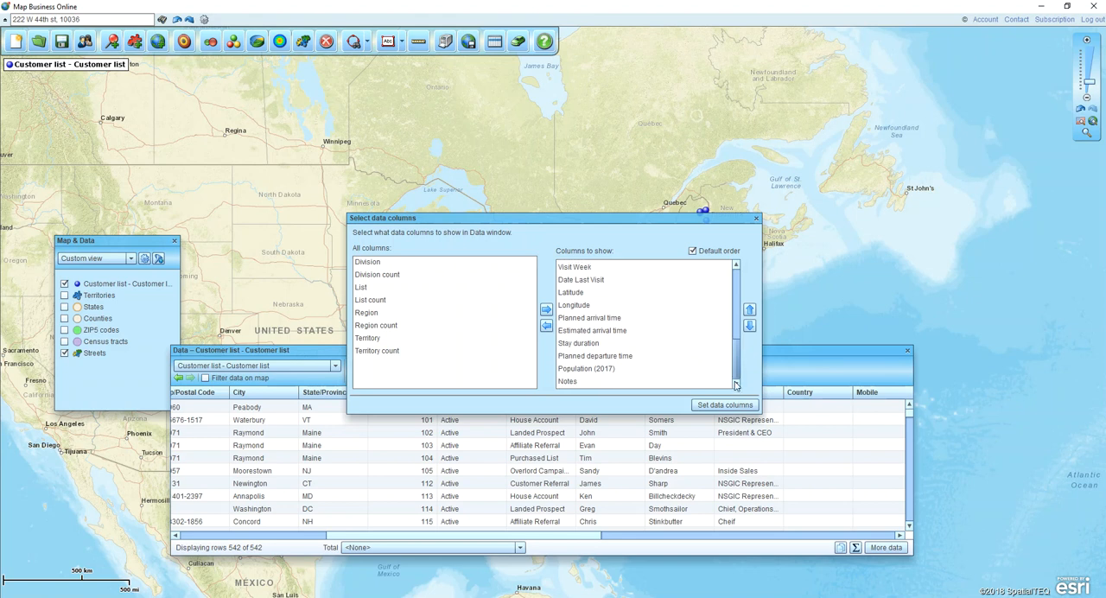
left_click(586, 358)
key("shift+Up")
key("shift+Up")
key("shift+Up")
key("shift+Up")
key("shift+Up")
key("shift+Up")
key("shift+Up")
key("shift+Up")
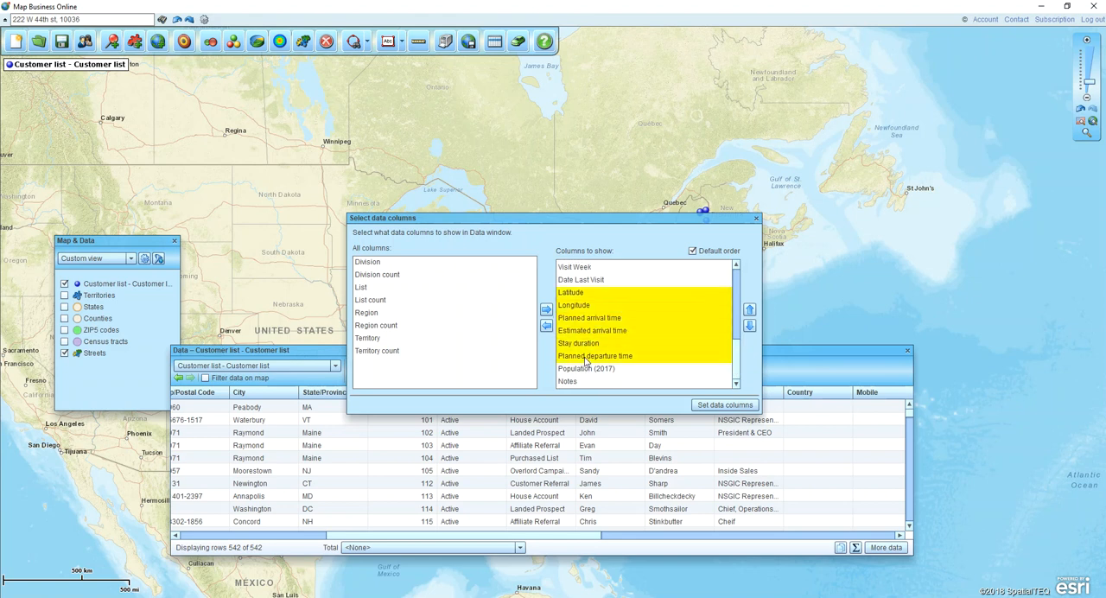
key("shift+Up")
key("shift+Up")
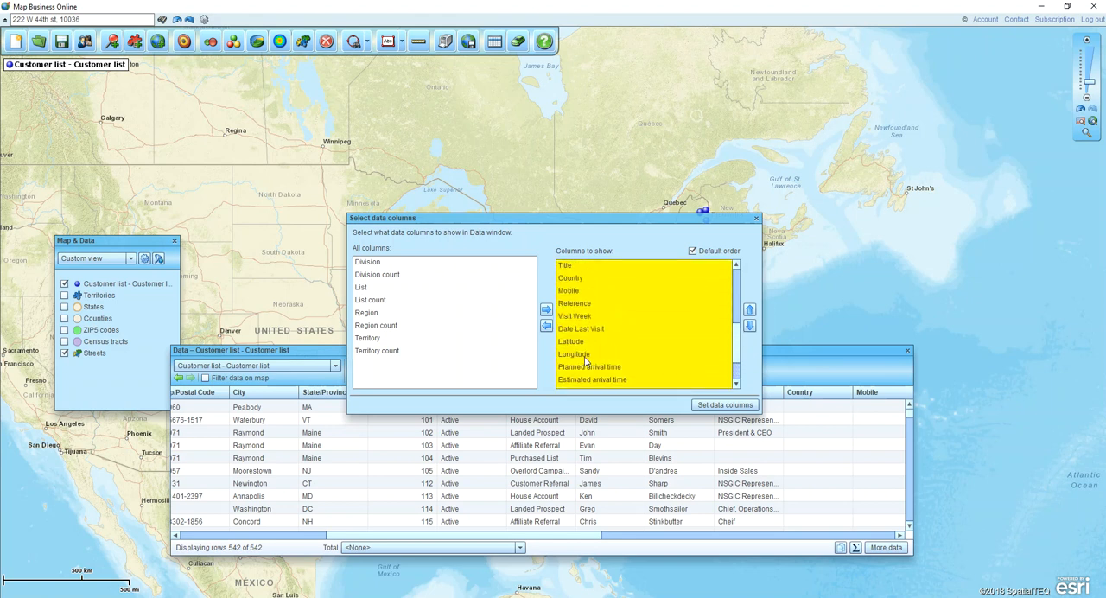
left_click(546, 326)
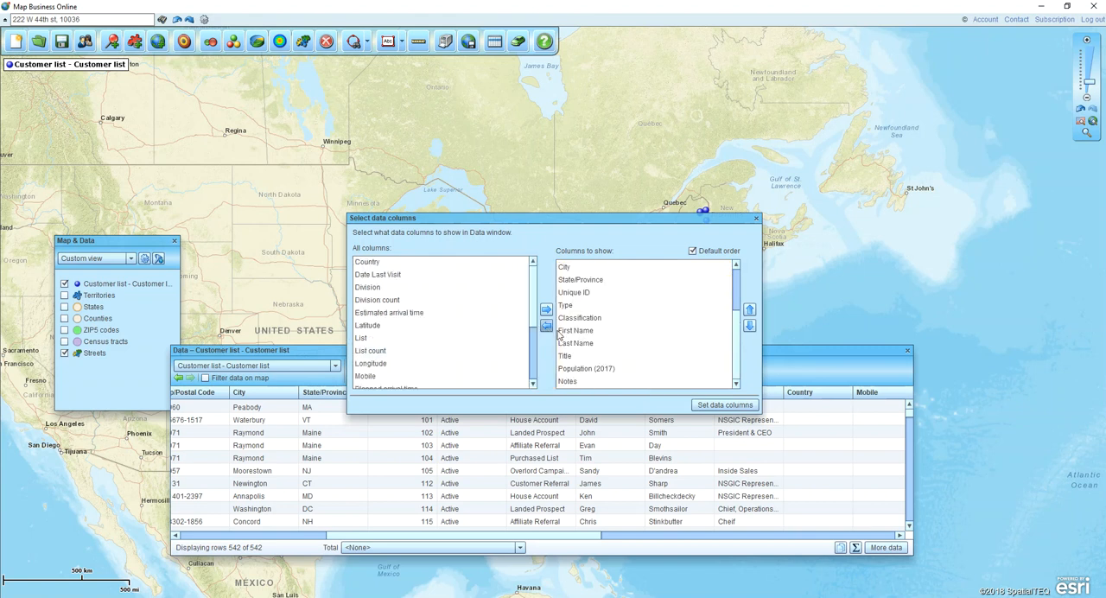
- Move the Population (2017) column up to directly precede Zip/Postal Code and apply the column setup
left_click(624, 368)
left_click(750, 310)
left_click(749, 310)
left_click(750, 310)
left_click(750, 310)
left_click(749, 311)
left_click(749, 311)
left_click(750, 311)
left_click(750, 310)
left_click(750, 310)
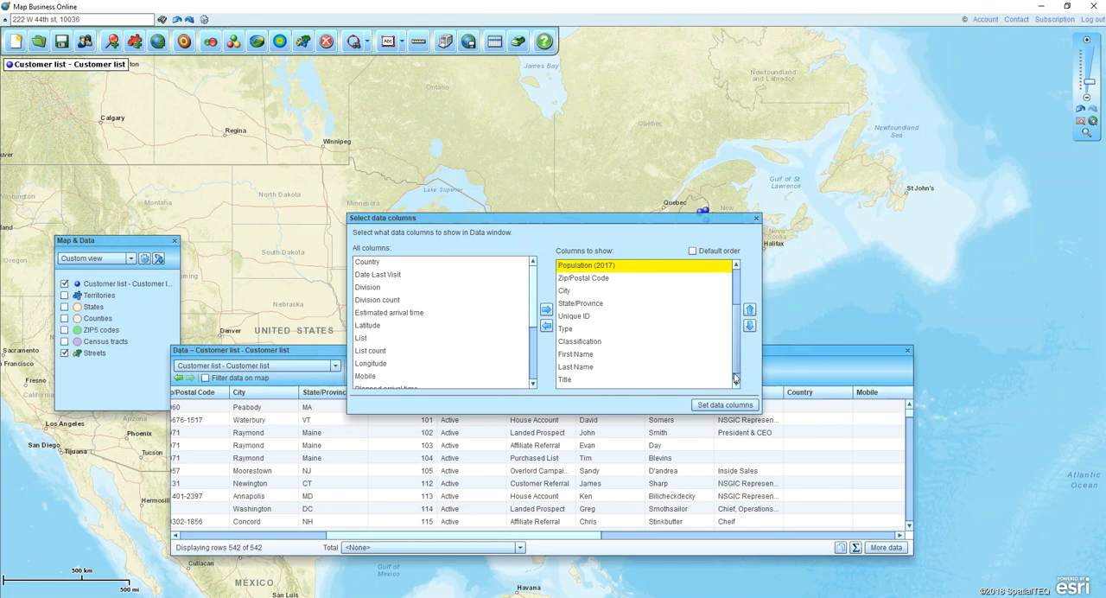
left_click(724, 405)
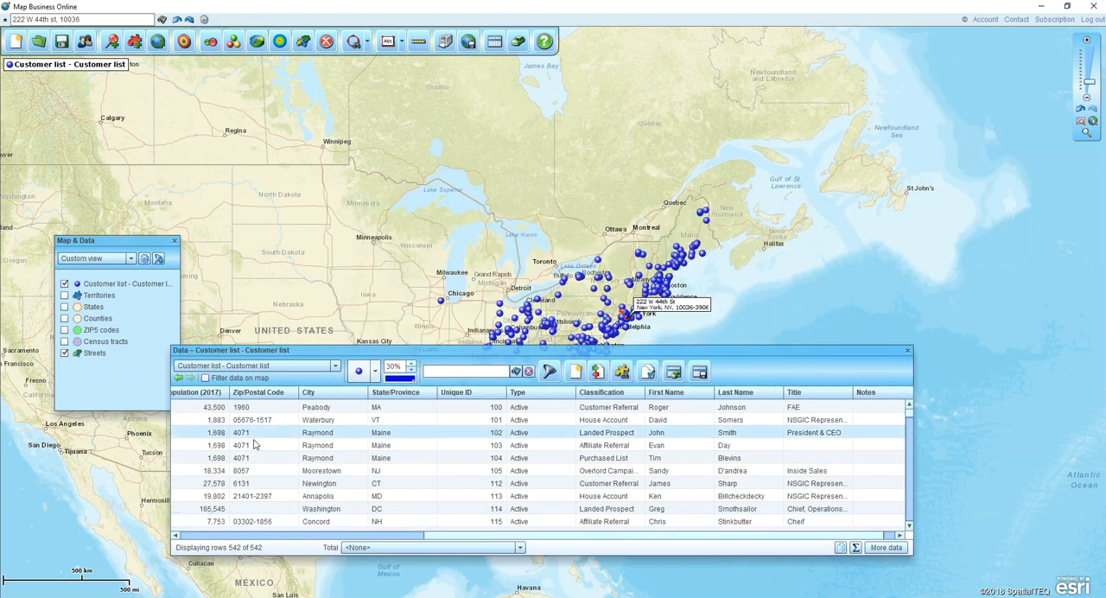
- Review the Population (2017) values beside the customer addresses, select the Avnet Electronics record, and close the data table
left_click_drag(428, 538, 213, 539)
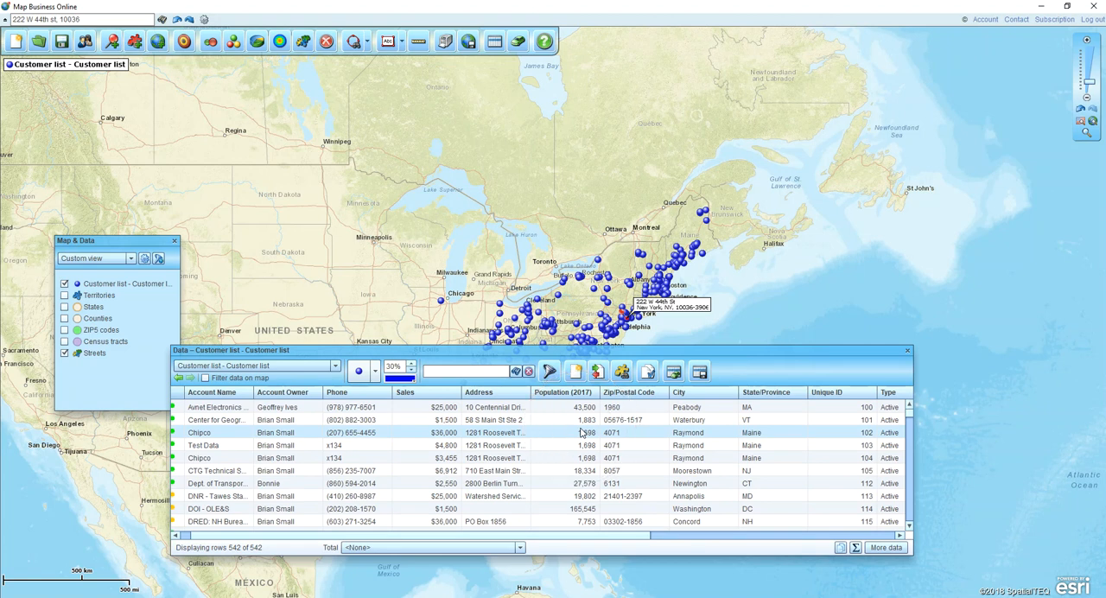
left_click(548, 413)
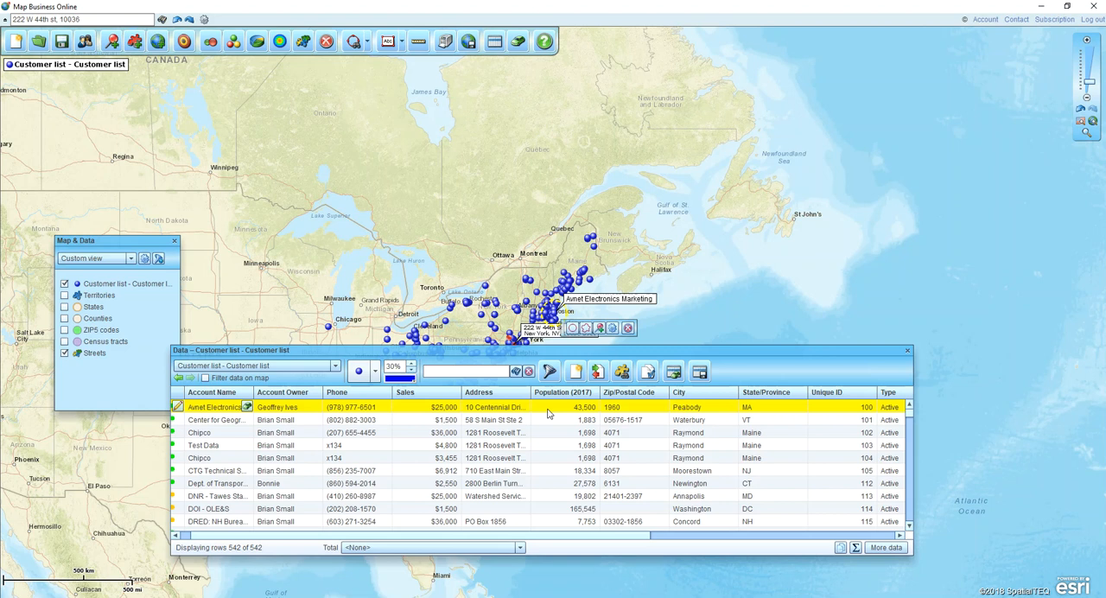
left_click(907, 350)
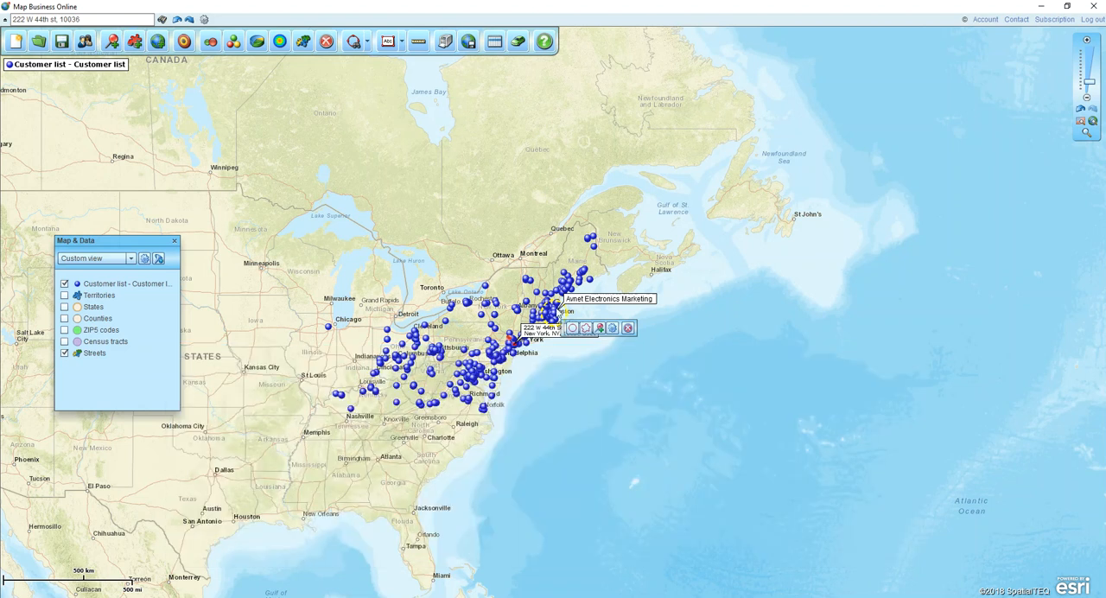
left_click(184, 41)
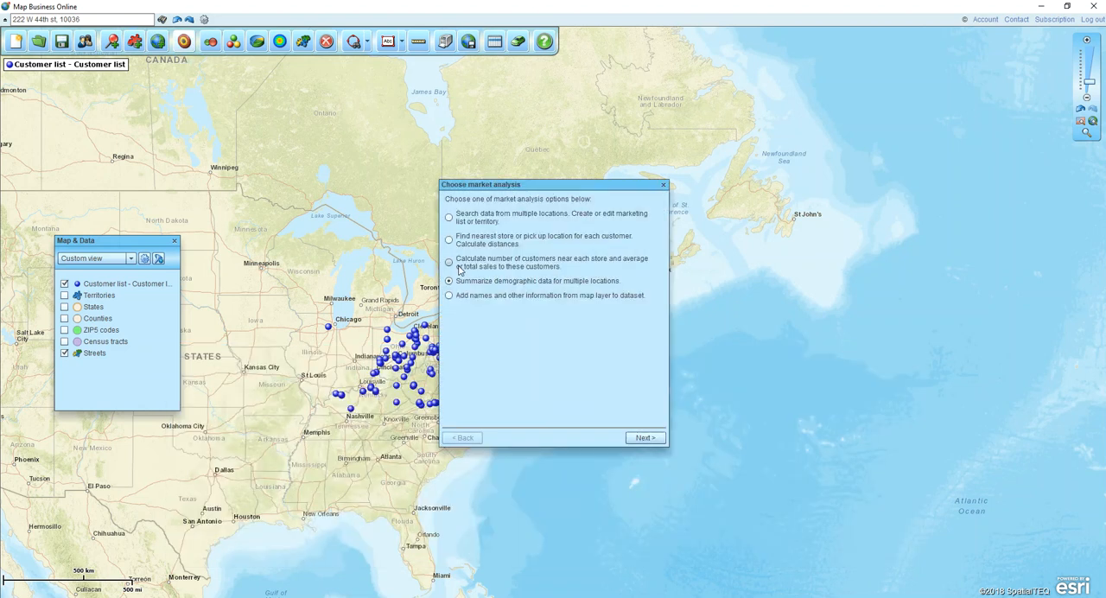
left_click(644, 437)
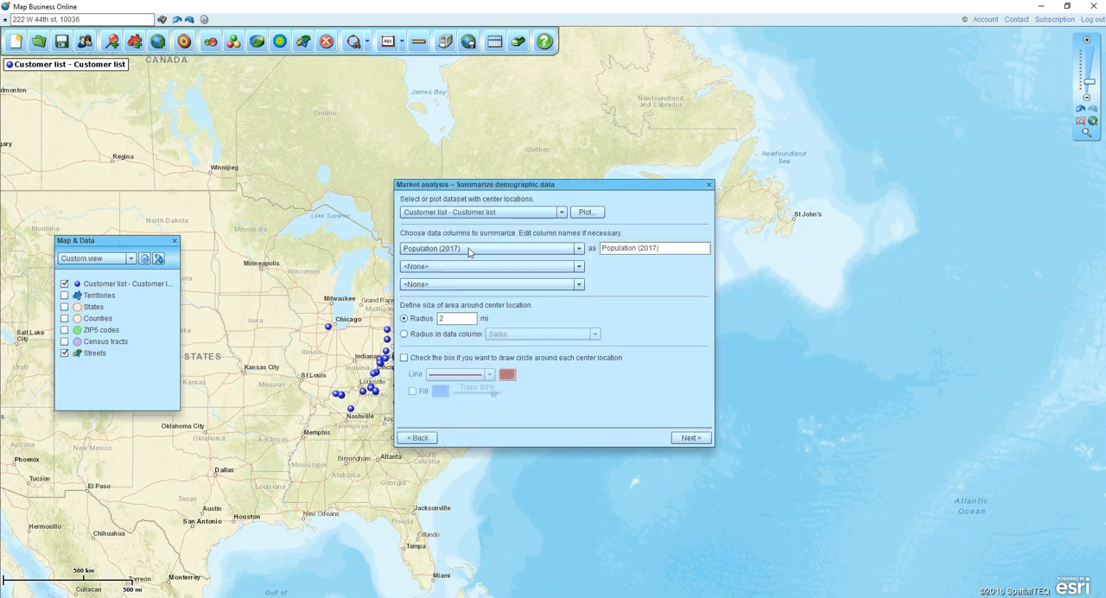
left_click(470, 250)
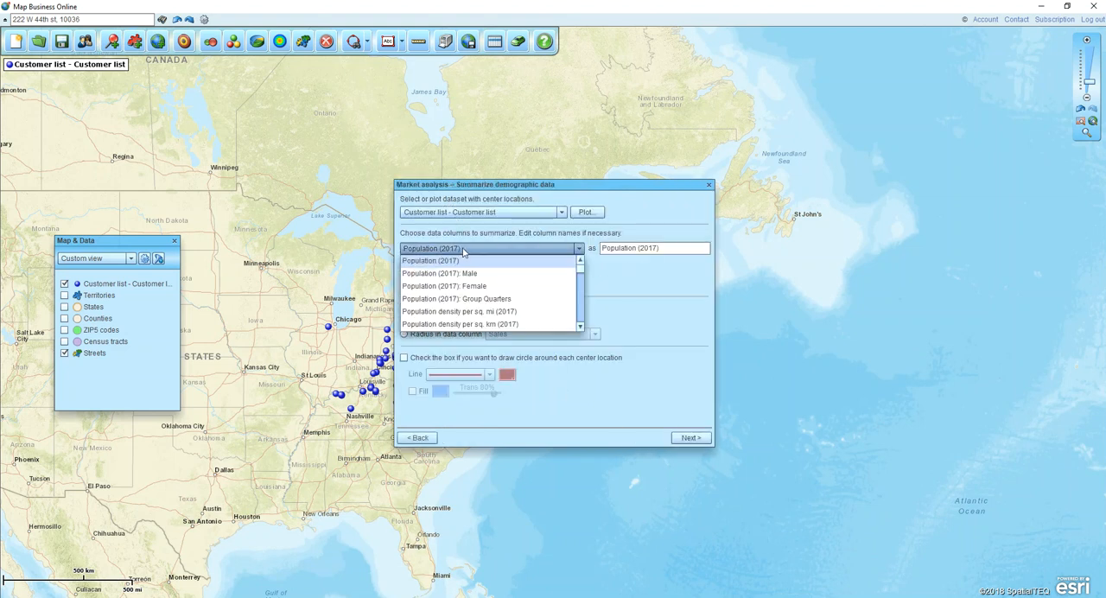
left_click(496, 298)
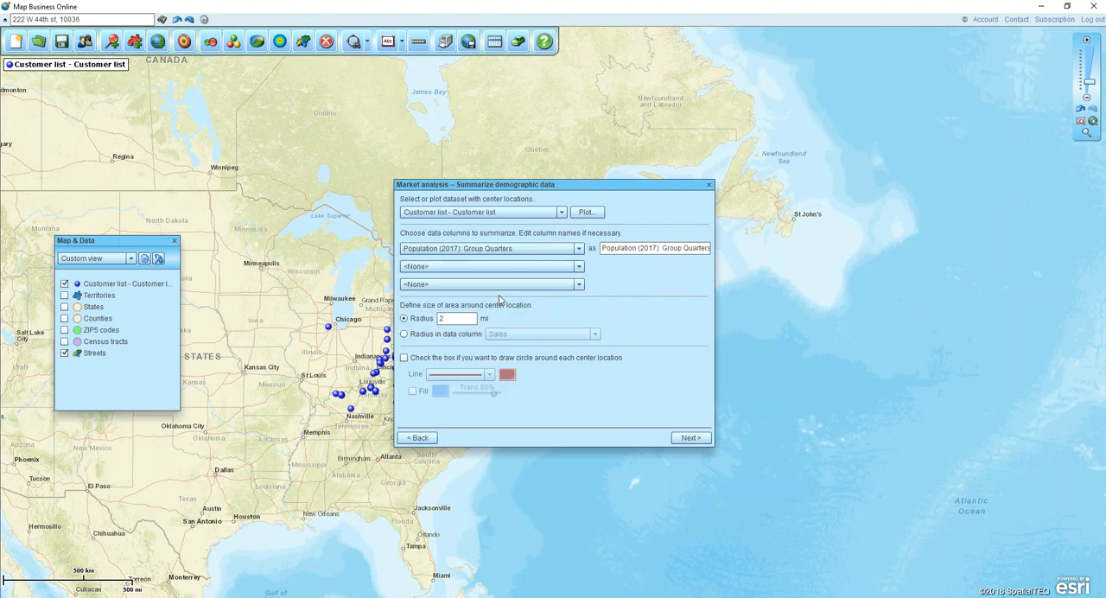
left_click(709, 186)
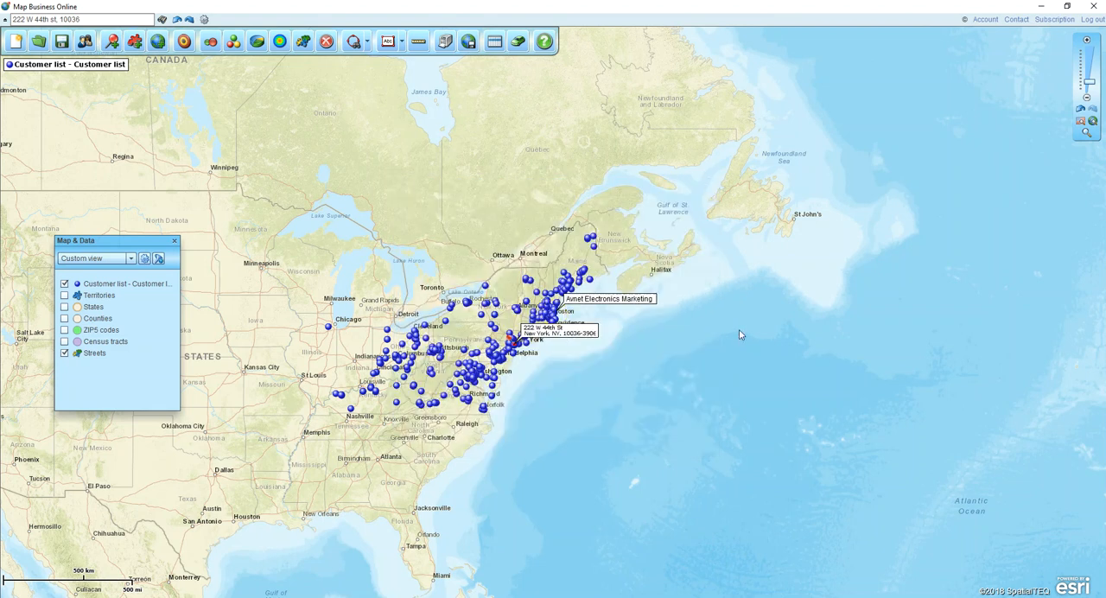
mouse_move(653, 300)
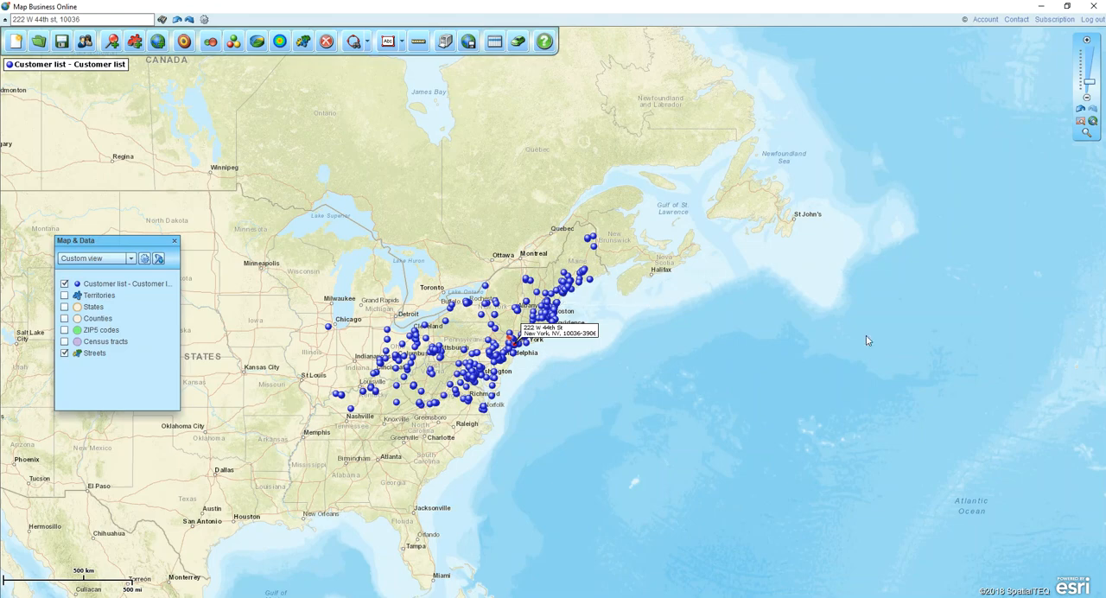